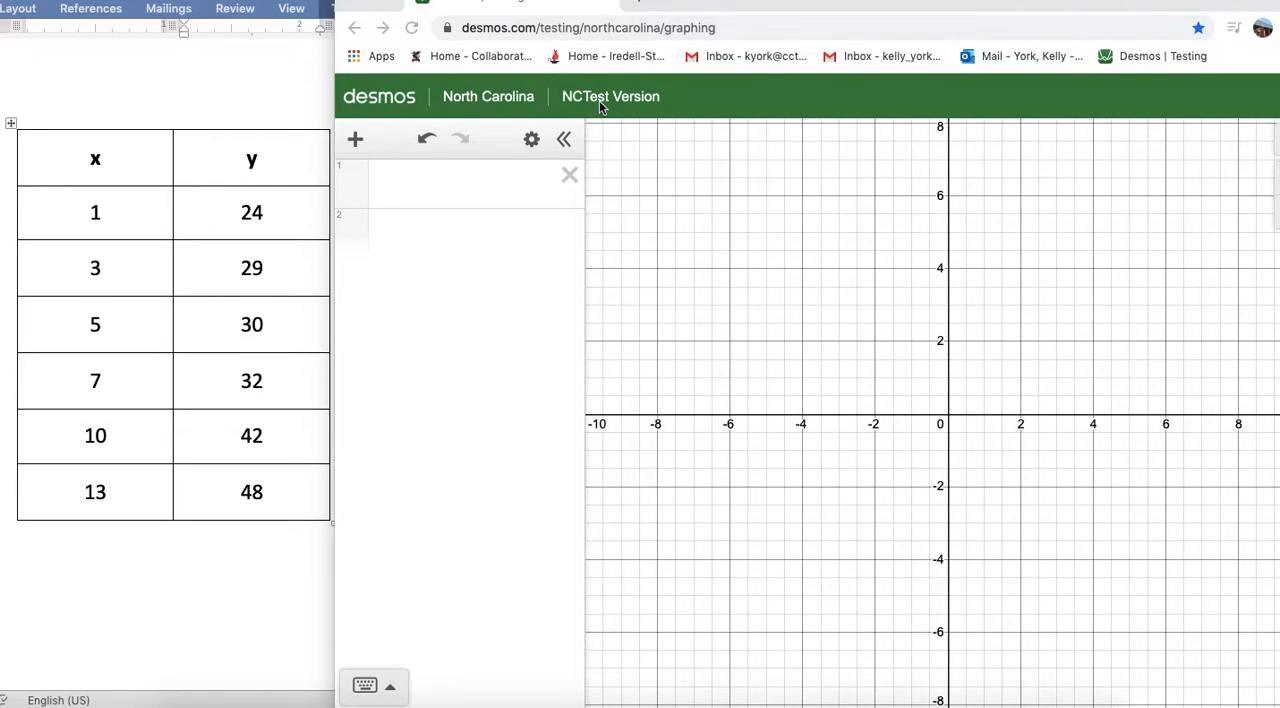
- Add a new table to the expression list
{"action": "left_click", "coordinate": [416, 197]}
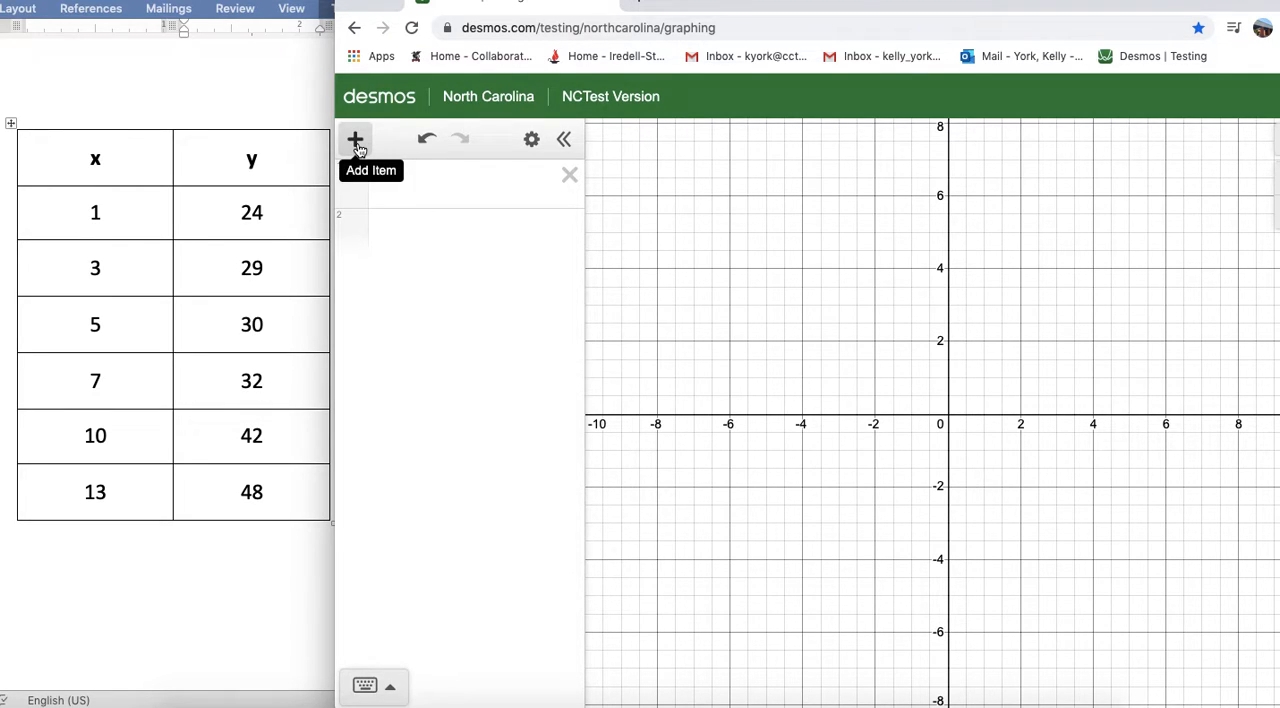
{"action": "left_click", "coordinate": [356, 143]}
{"action": "left_click", "coordinate": [390, 234]}
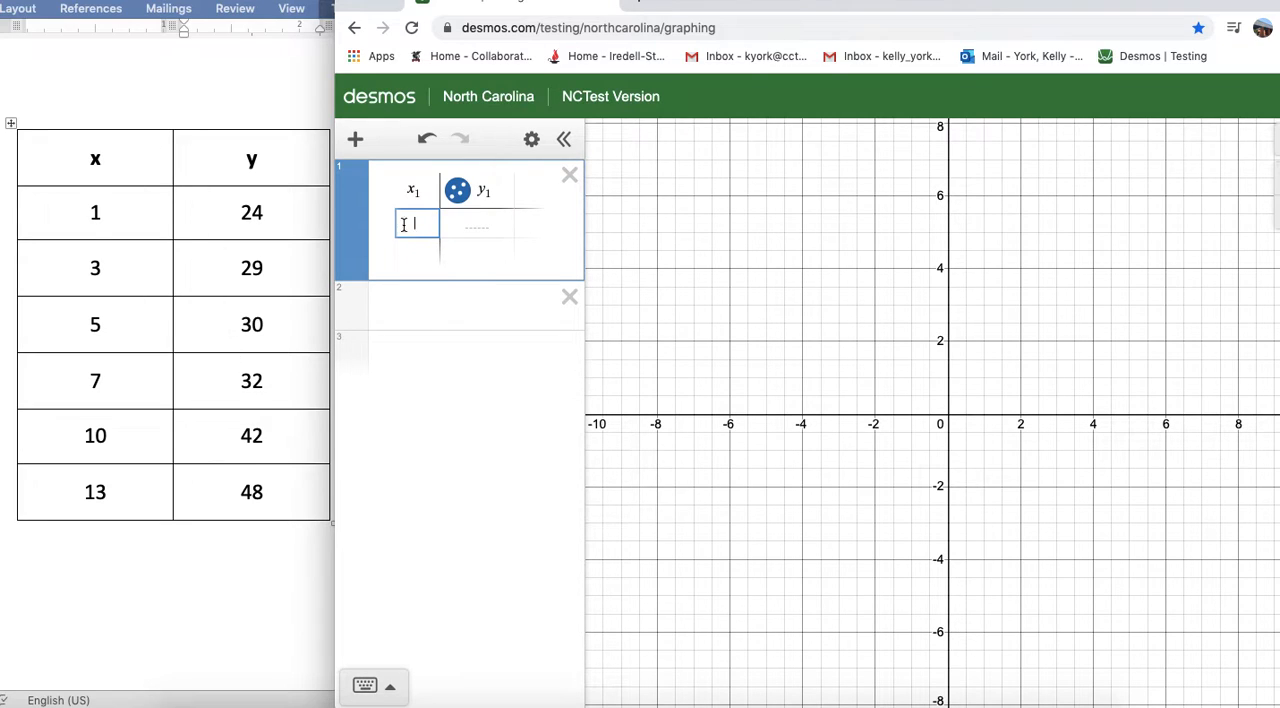
- Fill the table's x₁ column with 1, 3, 5, 7, 10 and 13
{"action": "type", "text": "1"}
{"action": "key", "text": "Return"}
{"action": "type", "text": "3"}
{"action": "key", "text": "Return"}
{"action": "type", "text": "5"}
{"action": "key", "text": "Return"}
{"action": "type", "text": "7"}
{"action": "key", "text": "Return"}
{"action": "type", "text": "1"}
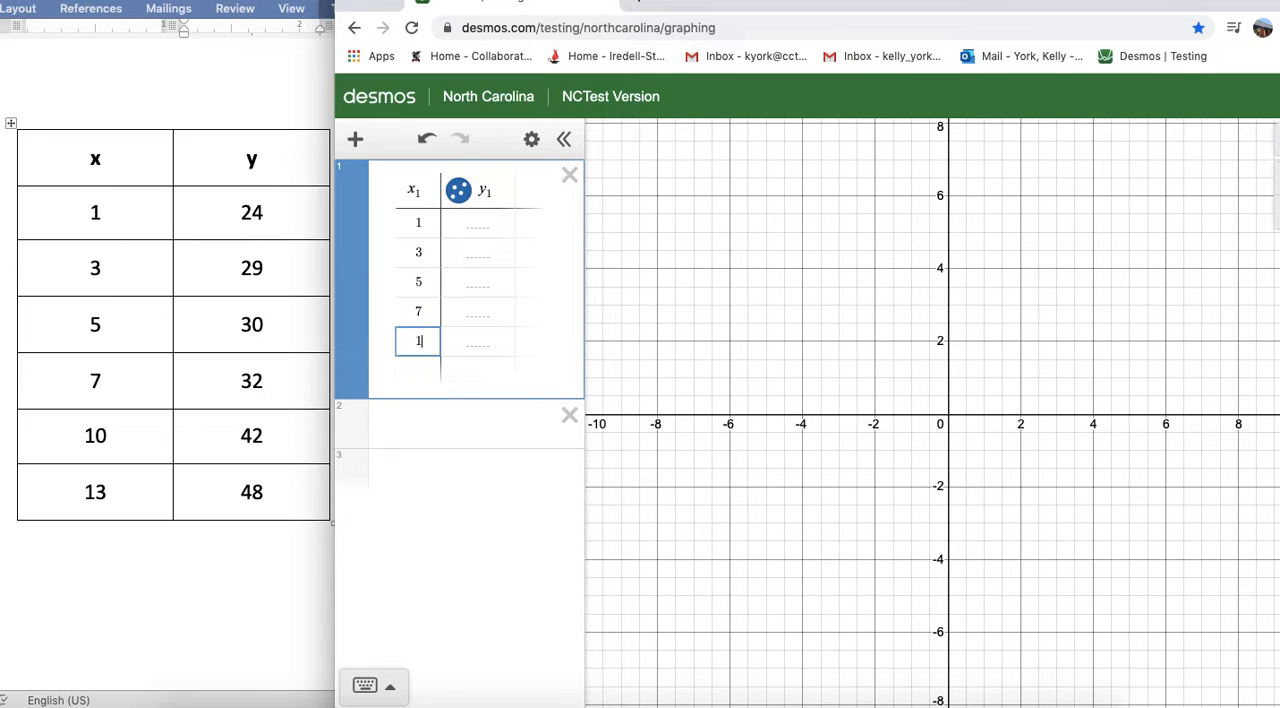
{"action": "key", "text": "Return"}
{"action": "key", "text": "BackSpace"}
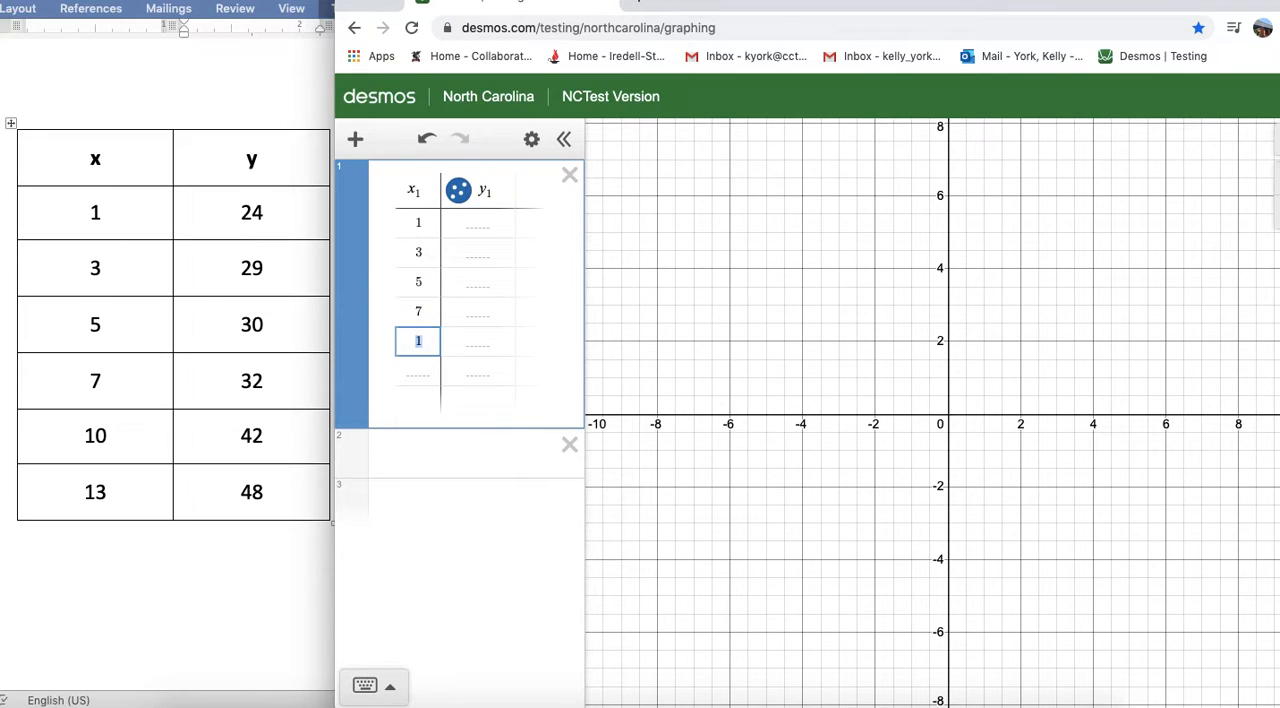
{"action": "type", "text": "0"}
{"action": "key", "text": "Return"}
{"action": "type", "text": "13"}
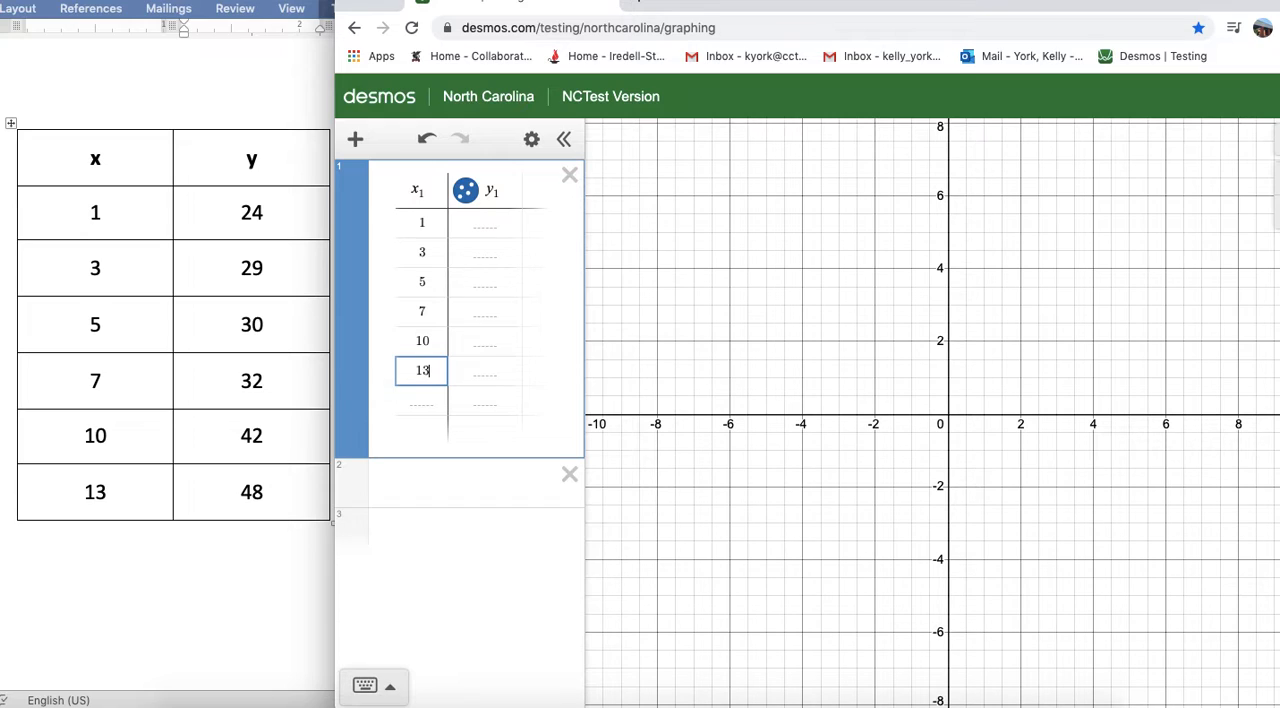
- Fill the table's y₁ column with 24, 29, 30, 32, 42 and 48
{"action": "left_click", "coordinate": [484, 235]}
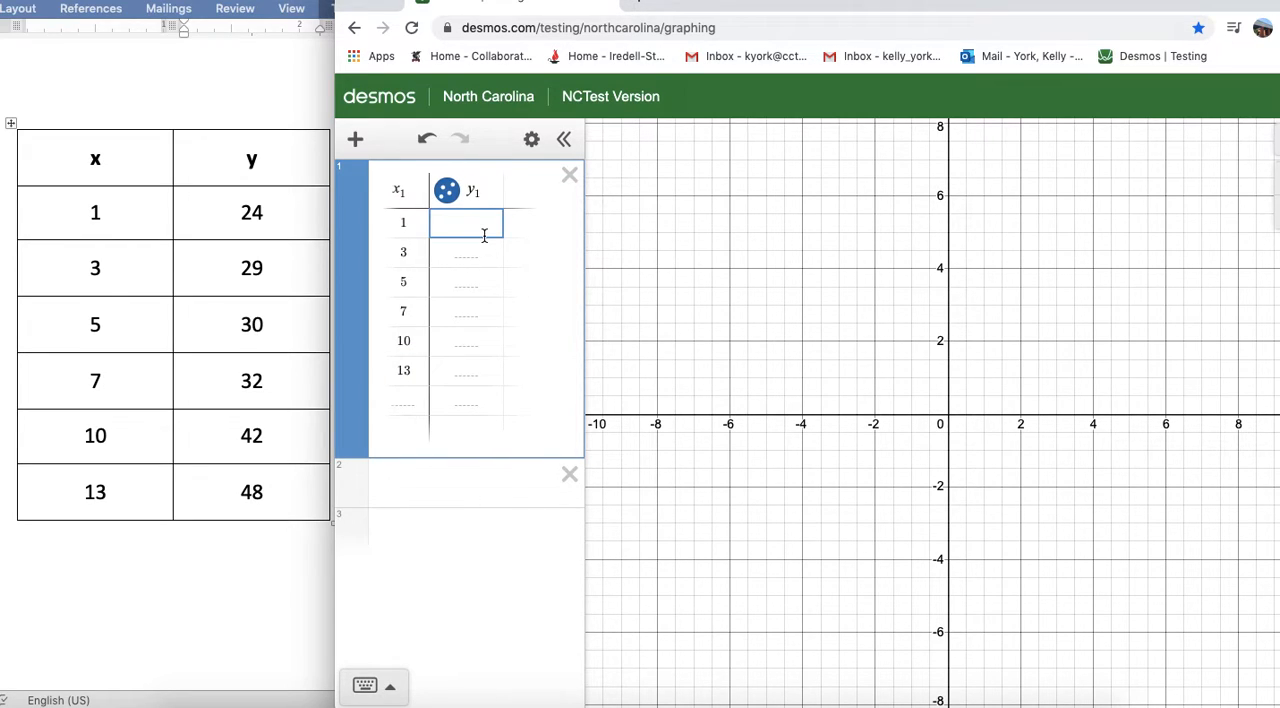
{"action": "type", "text": "24"}
{"action": "key", "text": "Return"}
{"action": "type", "text": "29"}
{"action": "key", "text": "Return"}
{"action": "type", "text": "30"}
{"action": "key", "text": "Return"}
{"action": "type", "text": "32"}
{"action": "key", "text": "Return"}
{"action": "type", "text": "42"}
{"action": "key", "text": "Return"}
{"action": "type", "text": "48"}
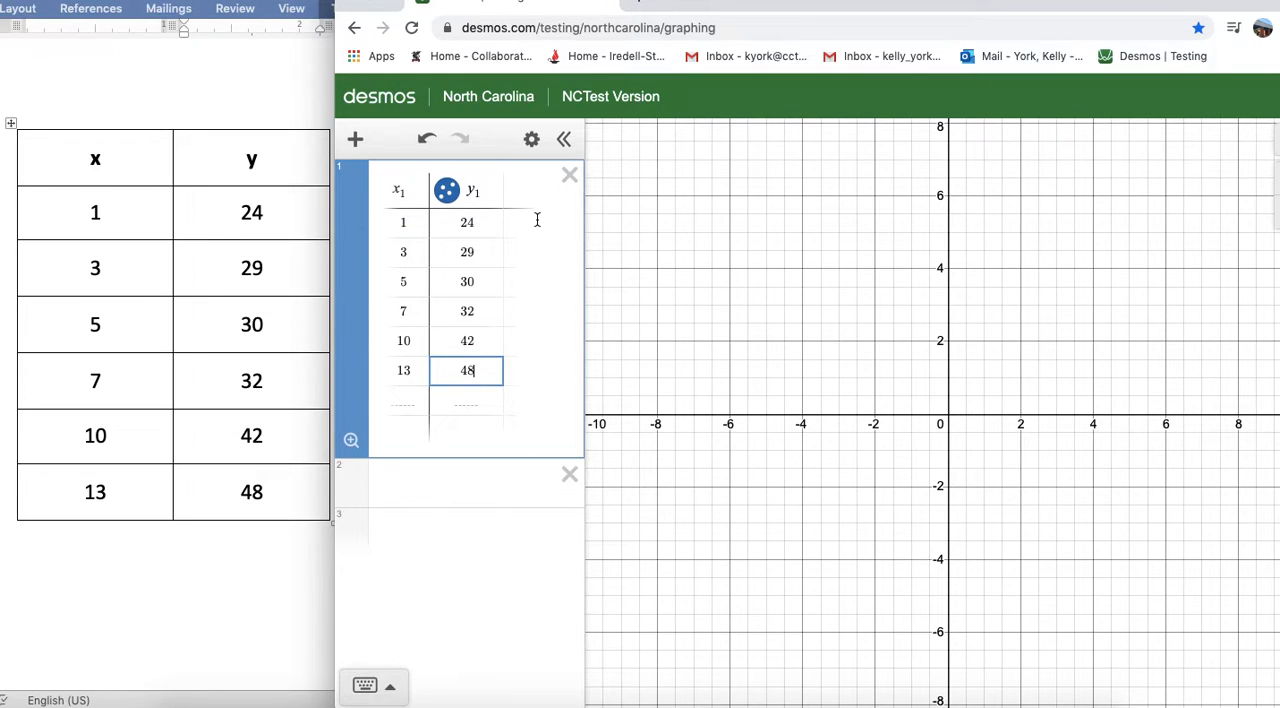
- Try the open-circle and cross point styles for the y₁ column and restore the solid dots
{"action": "left_click", "coordinate": [447, 193]}
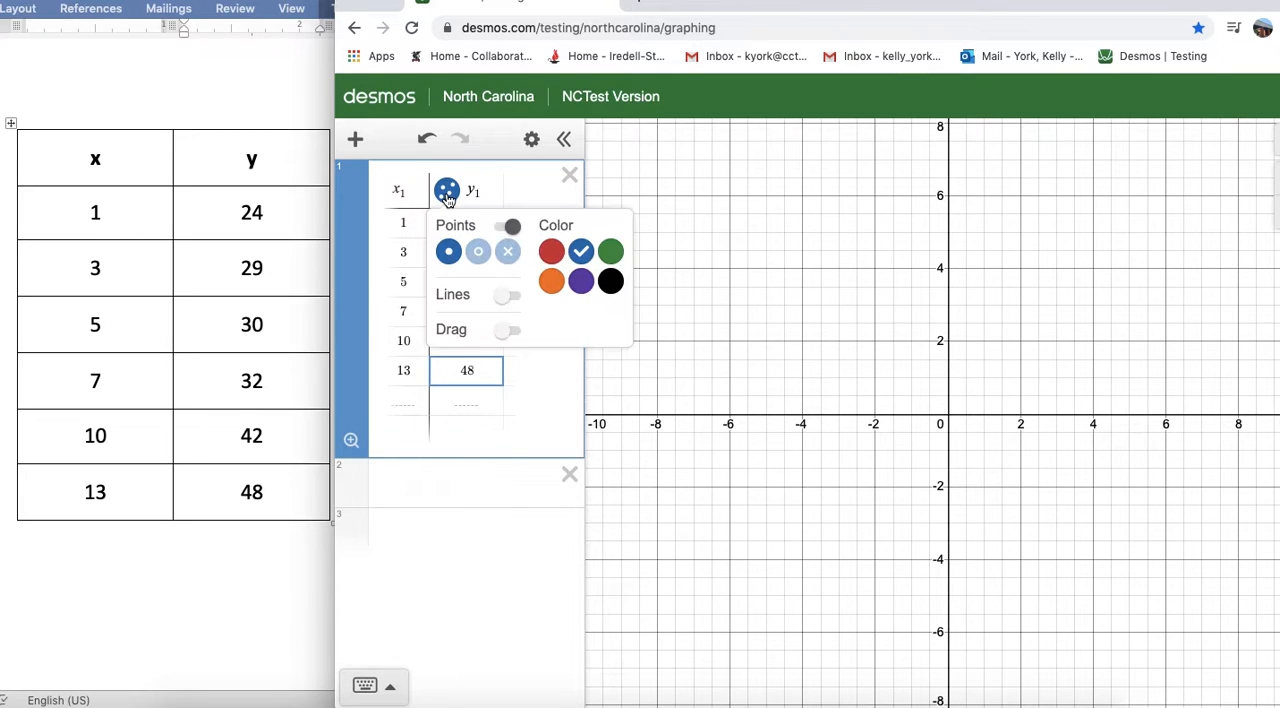
{"action": "left_click", "coordinate": [480, 257]}
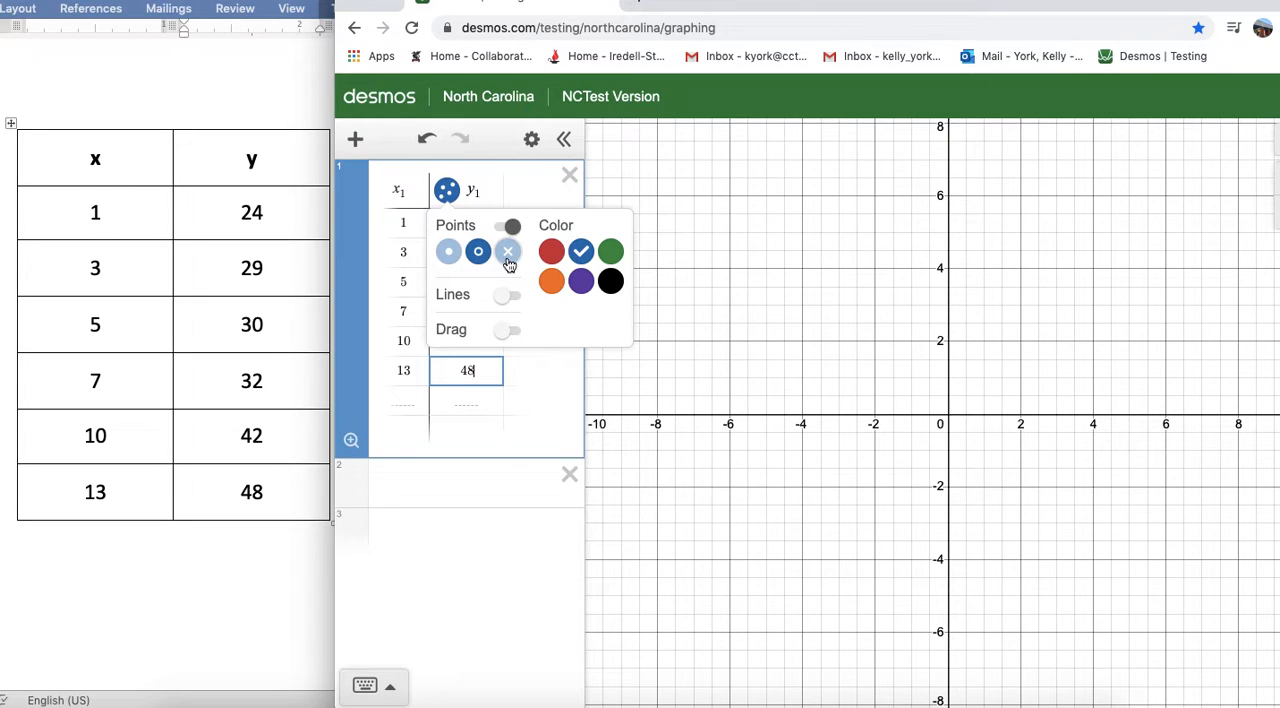
{"action": "left_click", "coordinate": [508, 258]}
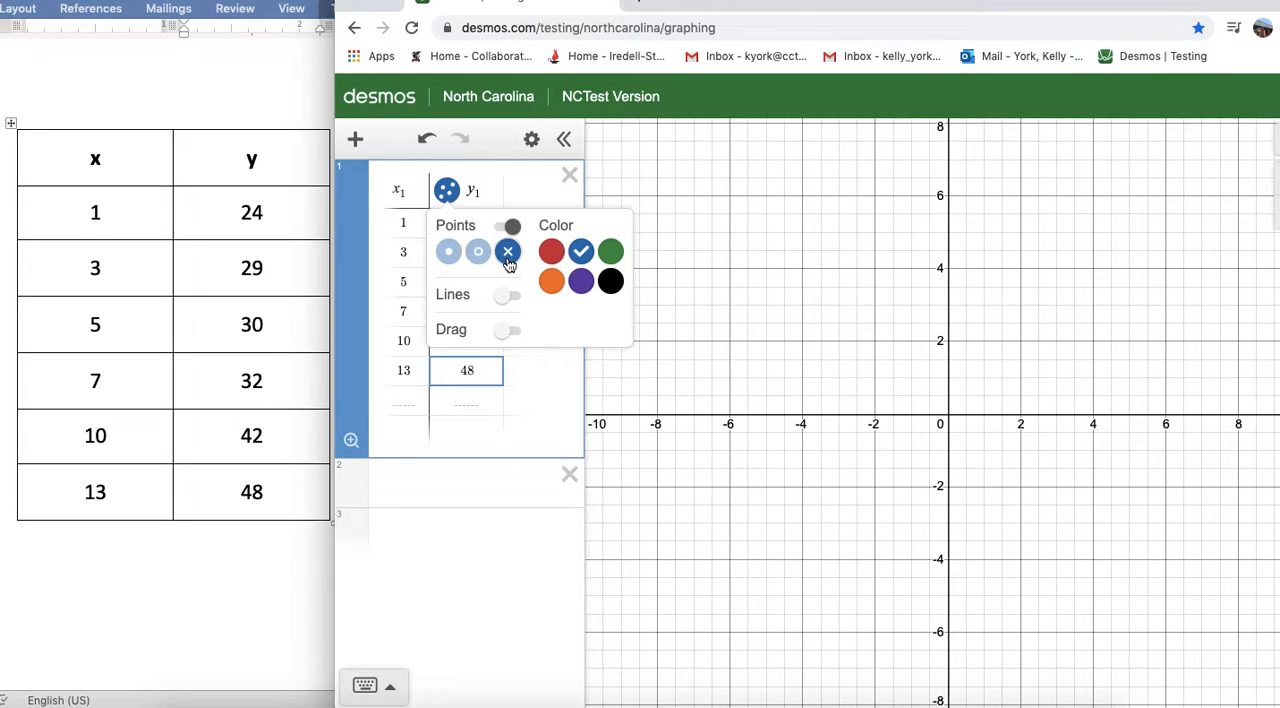
{"action": "left_click", "coordinate": [452, 255]}
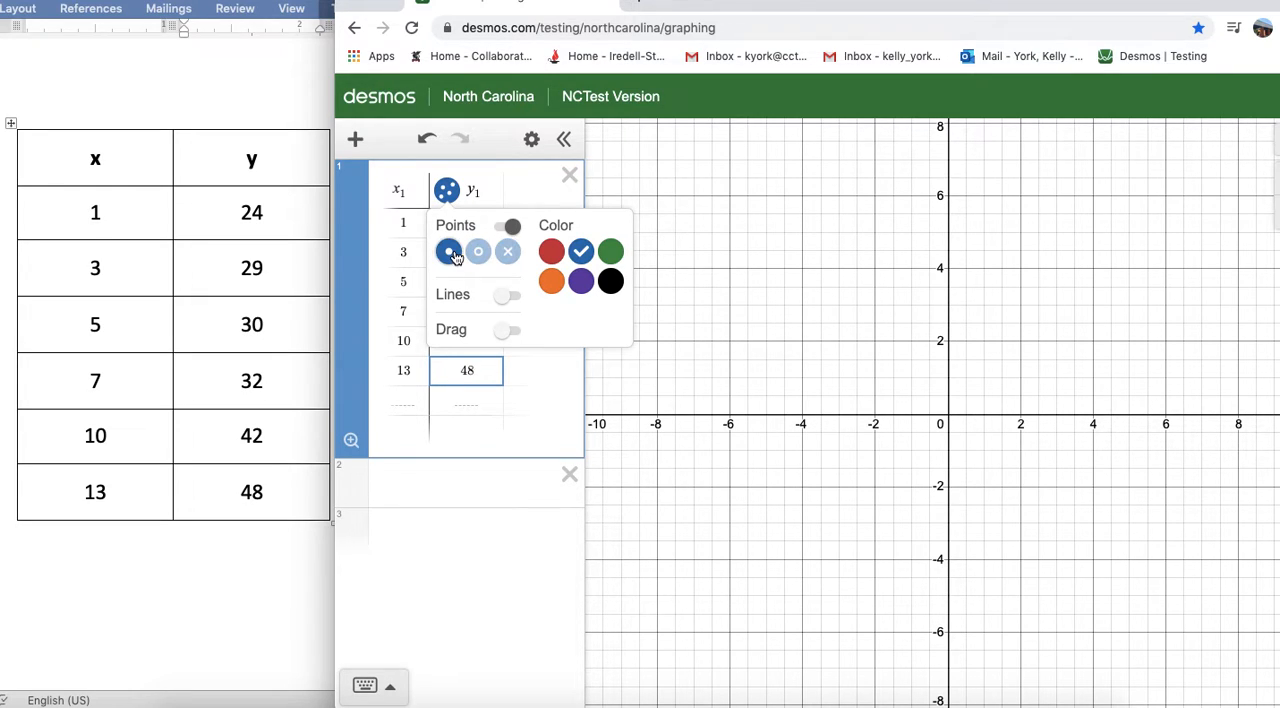
{"action": "left_click", "coordinate": [516, 193]}
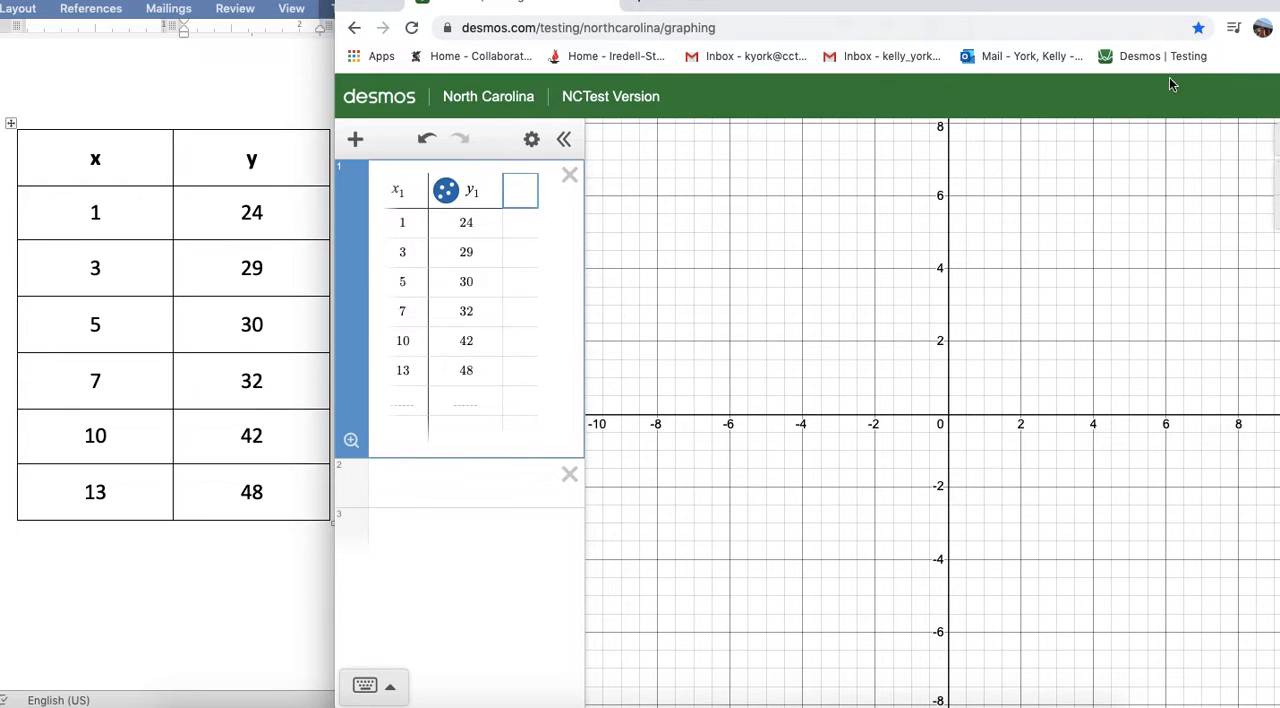
- Move the browser window to reveal the graph controls, and zoom out and pan the graph to show all six data points
{"action": "left_click_drag", "start_coordinate": [750, 5], "coordinate": [714, 8]}
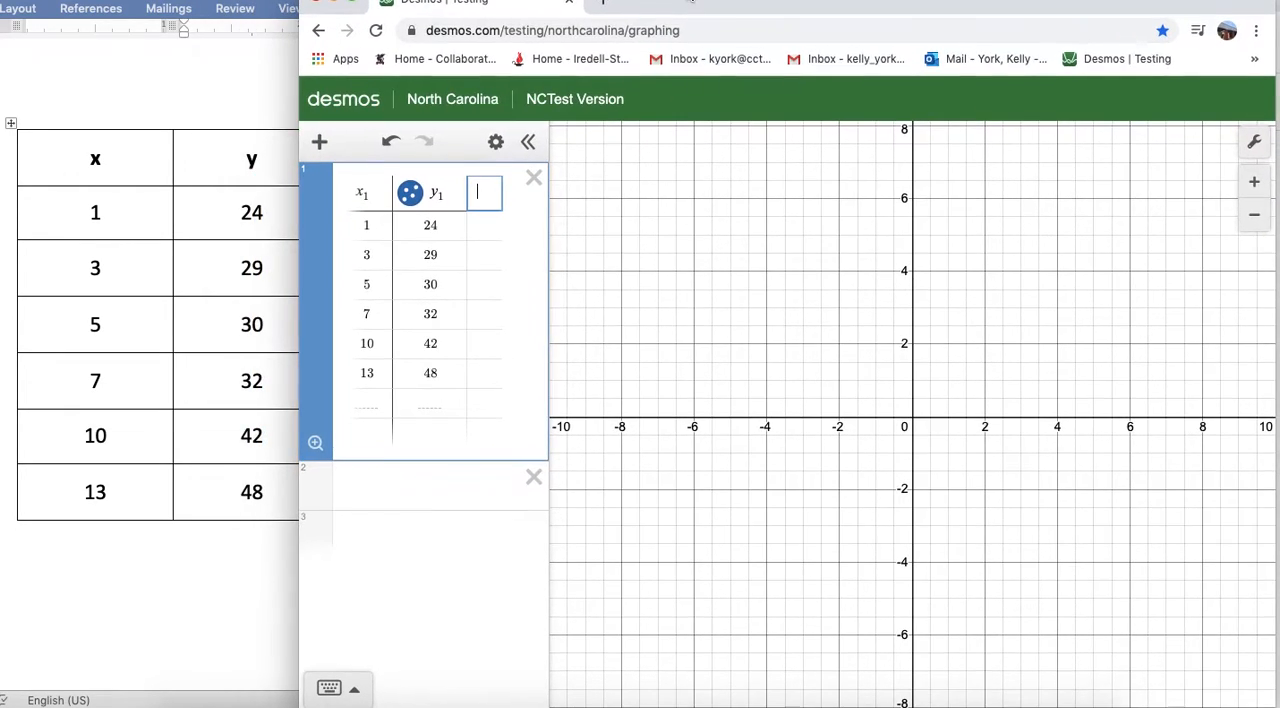
{"action": "left_click", "coordinate": [1254, 215]}
{"action": "left_click", "coordinate": [1256, 218]}
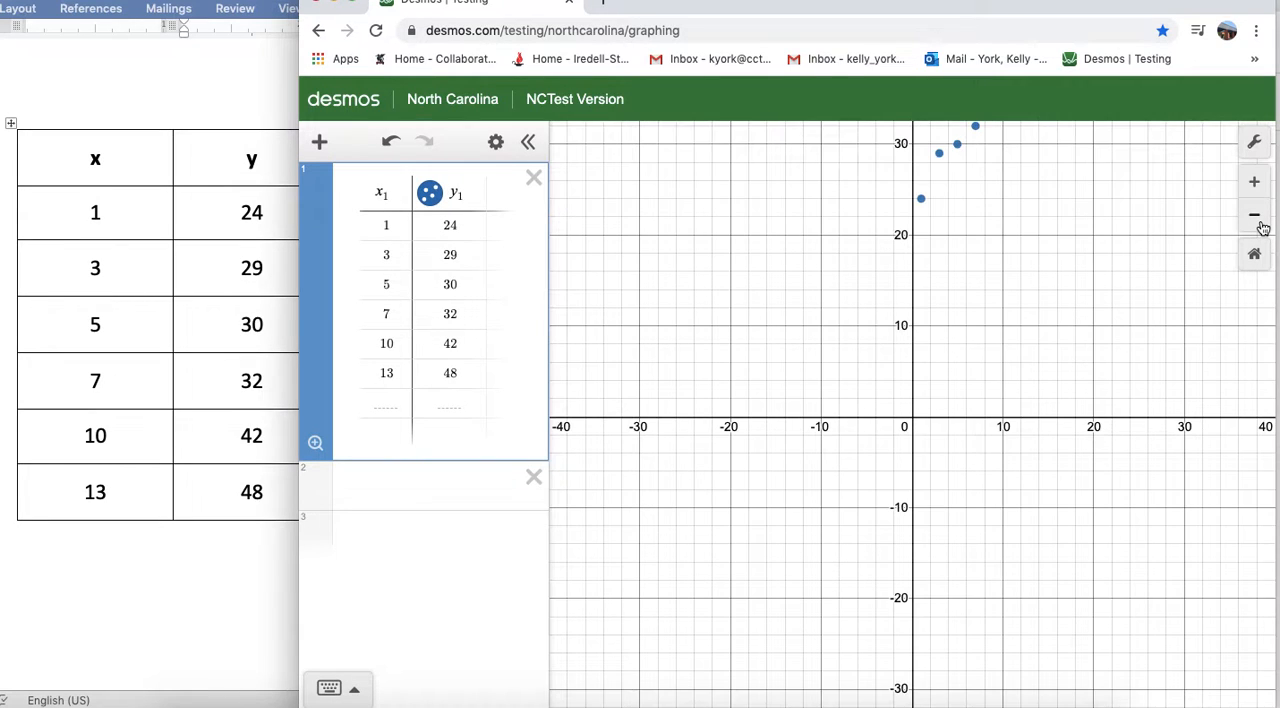
{"action": "left_click_drag", "start_coordinate": [1152, 253], "coordinate": [1010, 444]}
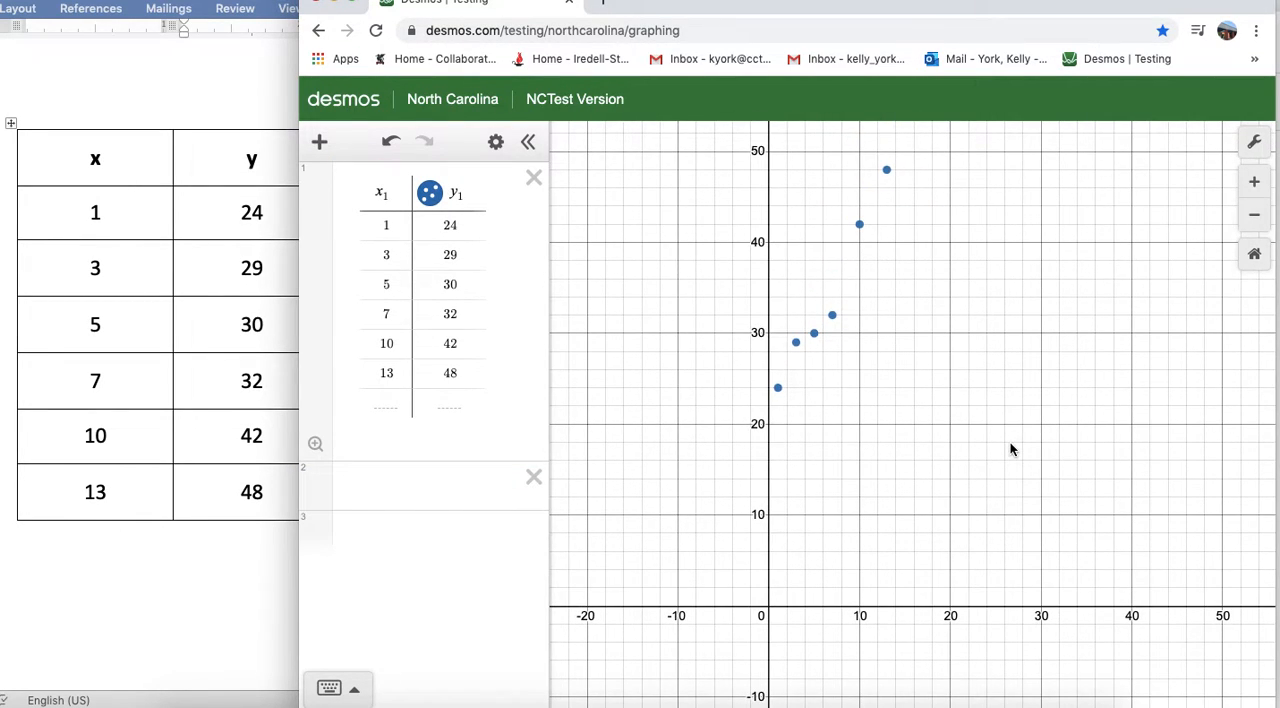
- Set the graph's x-axis range from 0 to 15 with a step of 1
{"action": "left_click", "coordinate": [1256, 145]}
{"action": "left_click", "coordinate": [1023, 317]}
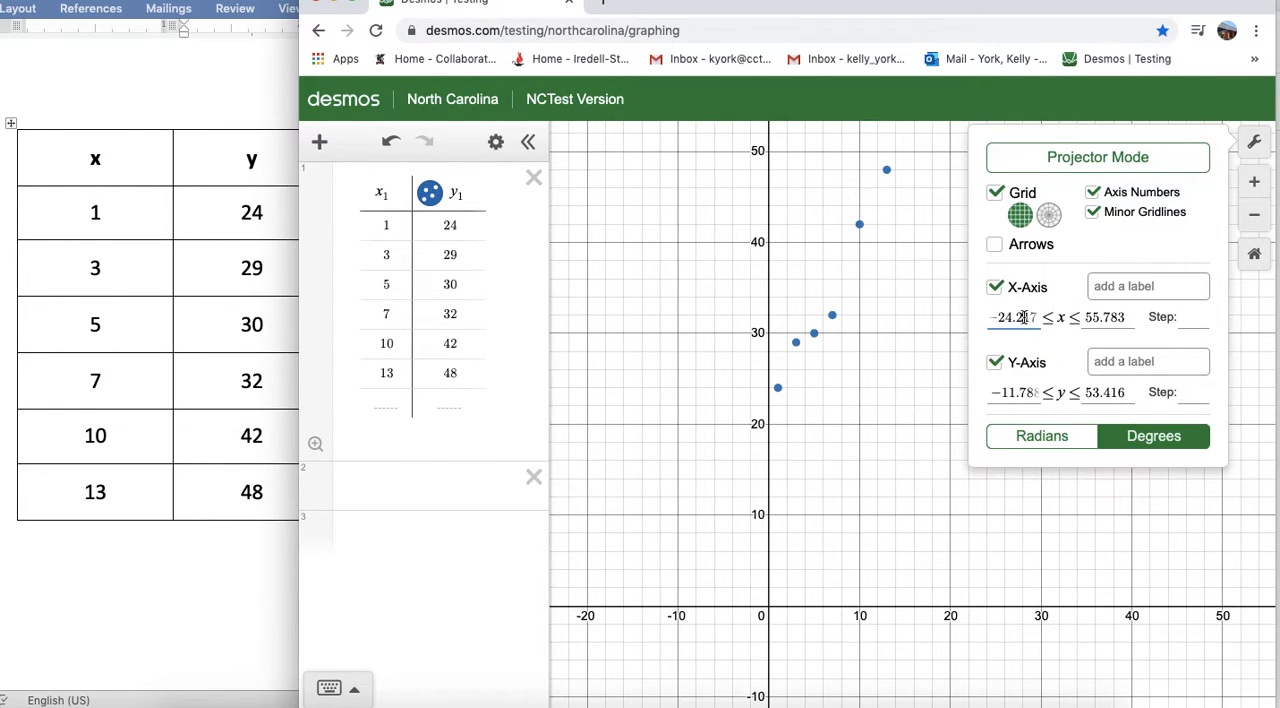
{"action": "left_click_drag", "start_coordinate": [1041, 317], "coordinate": [963, 321]}
{"action": "type", "text": "0"}
{"action": "left_click", "coordinate": [1103, 318]}
{"action": "left_click_drag", "start_coordinate": [1104, 318], "coordinate": [1046, 320]}
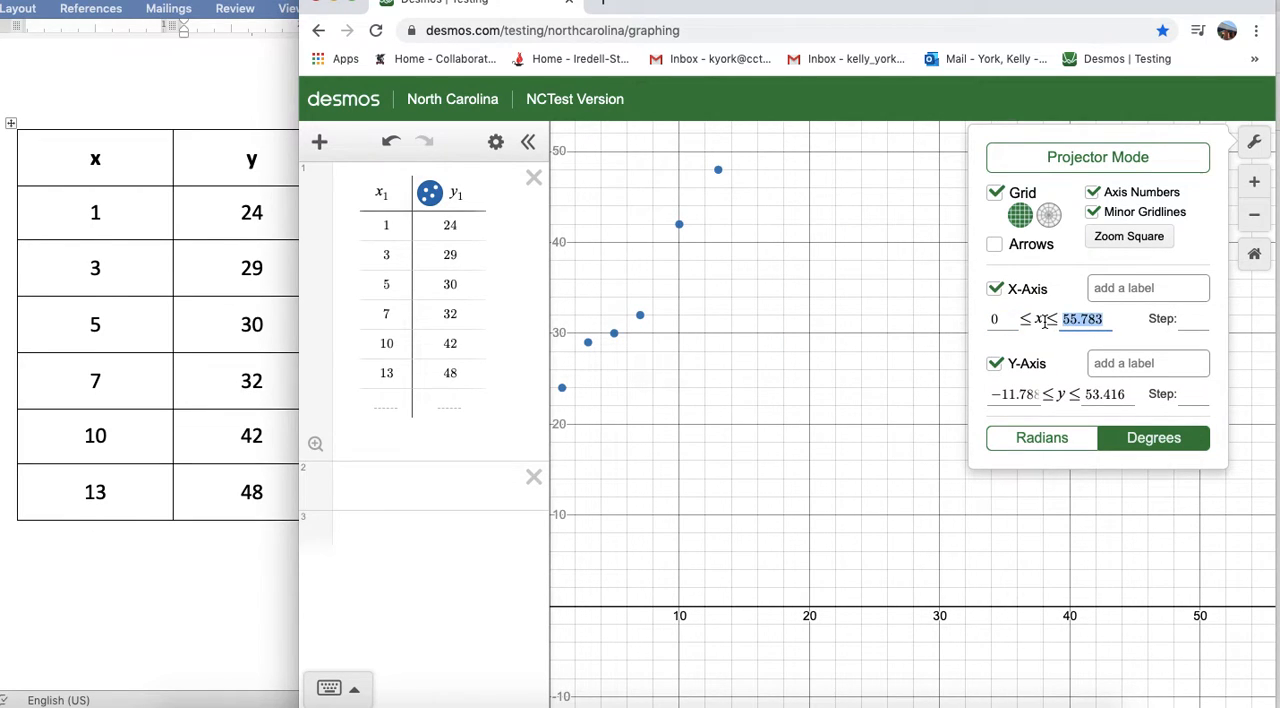
{"action": "type", "text": "15"}
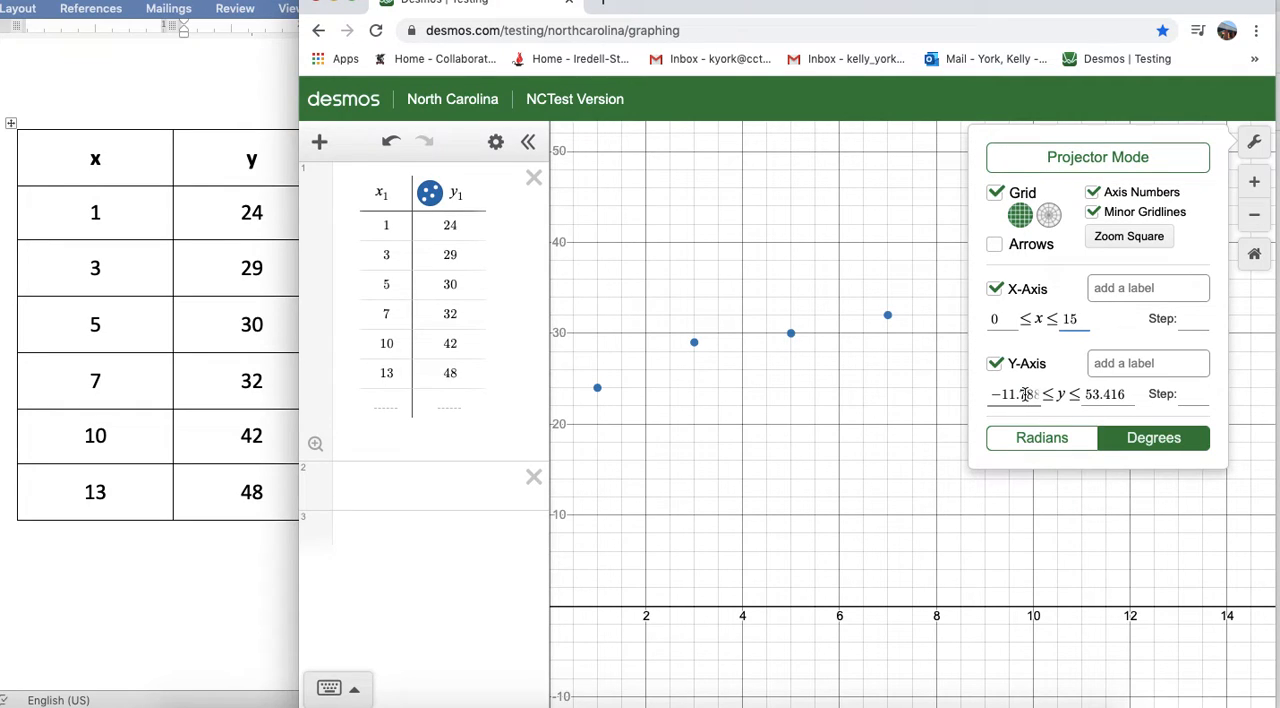
{"action": "left_click", "coordinate": [1185, 325]}
{"action": "type", "text": "1"}
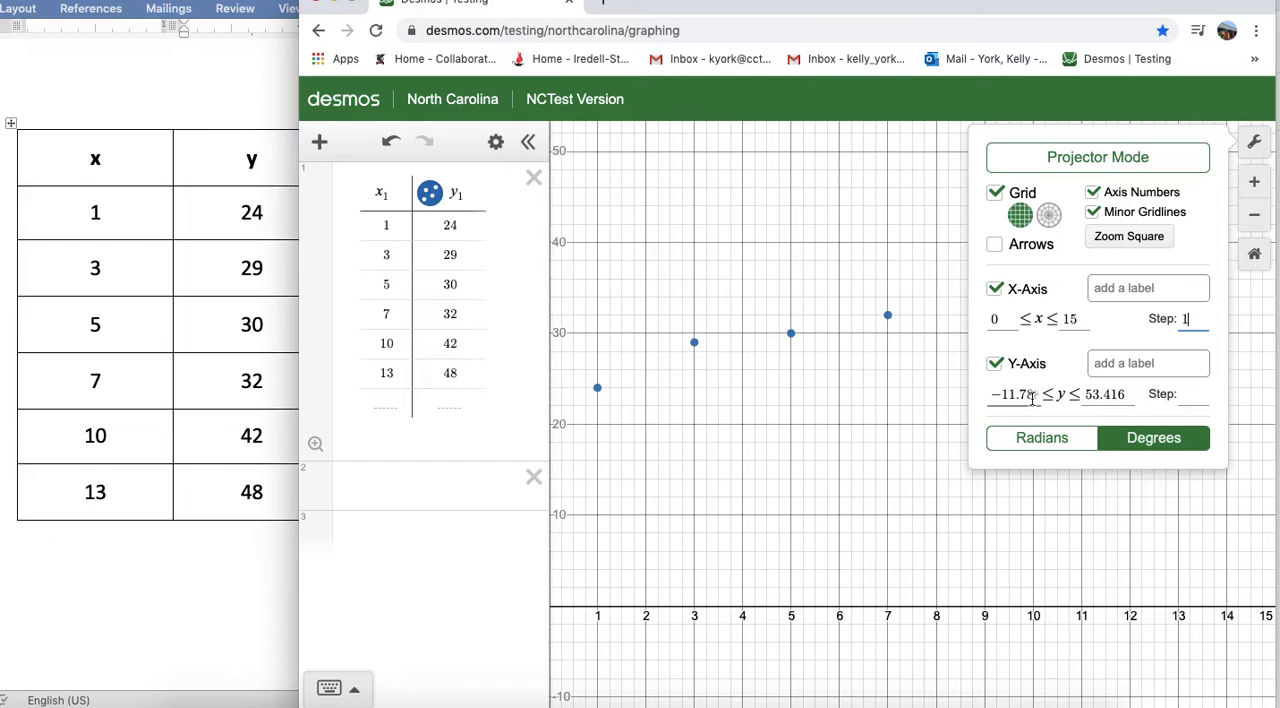
- Set the graph's y-axis range from 0 to 50 with a step of 5 and close the graph settings
{"action": "left_click_drag", "start_coordinate": [1038, 396], "coordinate": [961, 402]}
{"action": "type", "text": "0"}
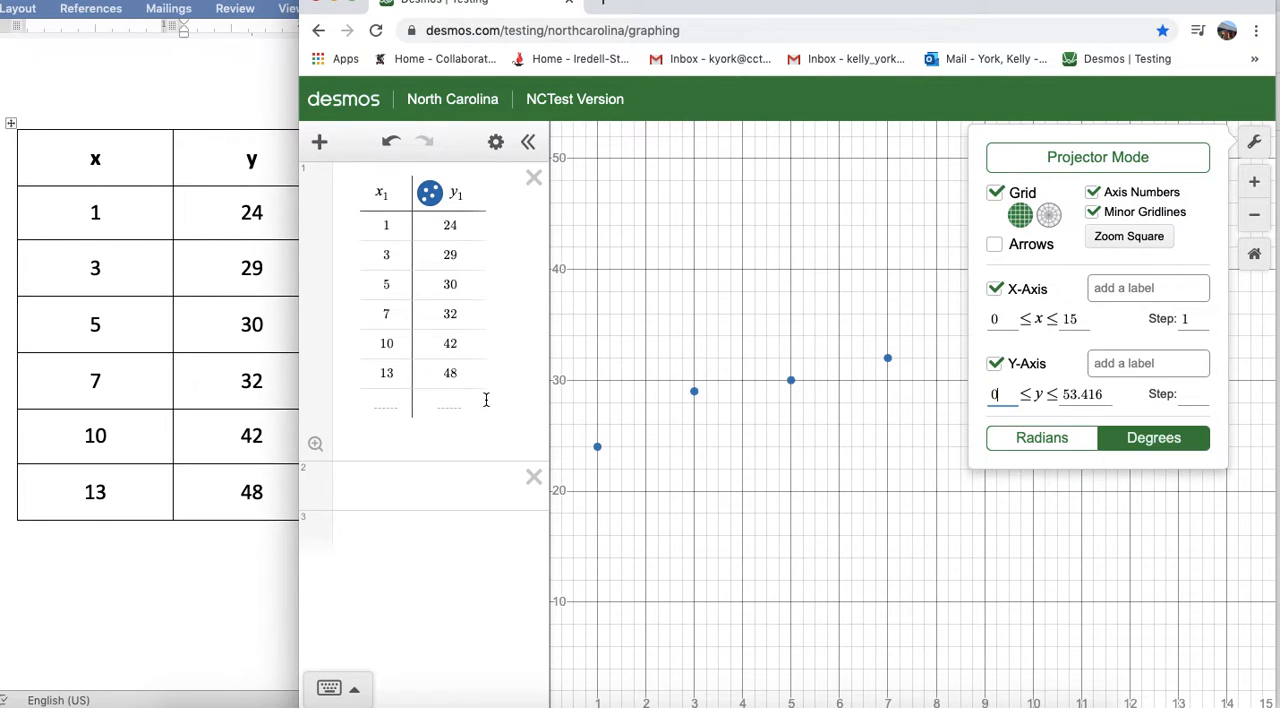
{"action": "left_click_drag", "start_coordinate": [1108, 392], "coordinate": [1034, 396]}
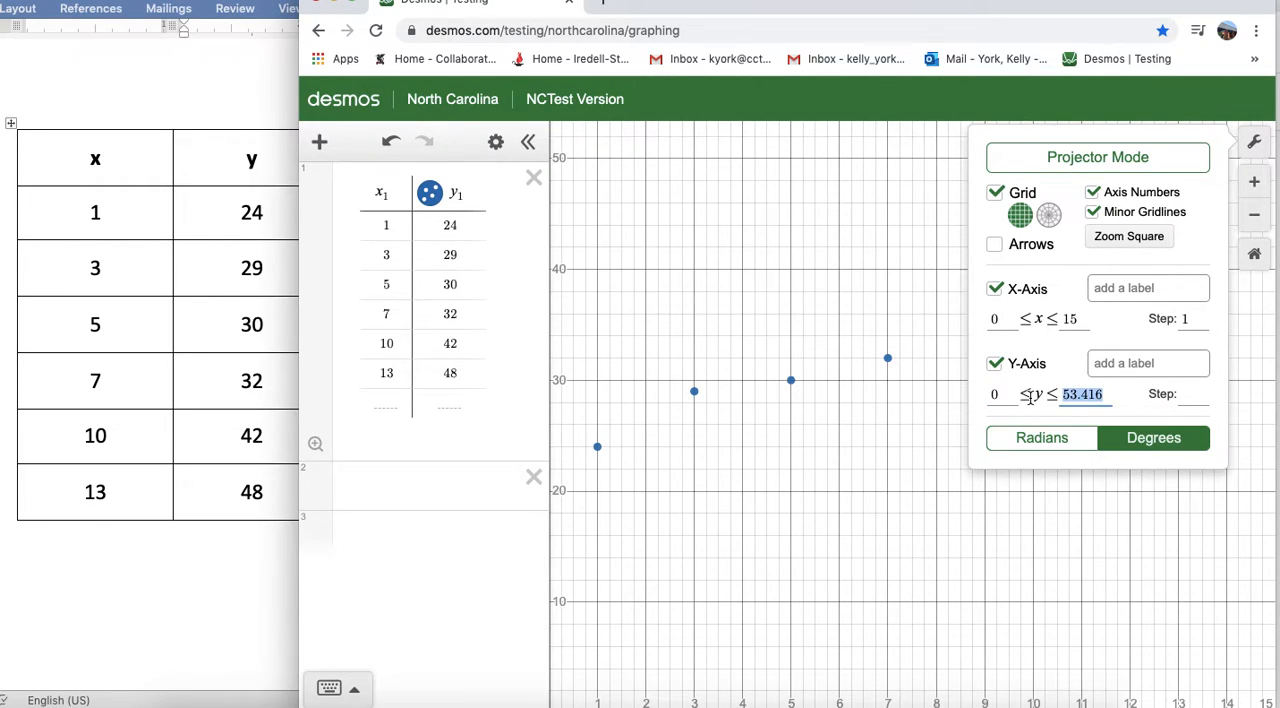
{"action": "type", "text": "50"}
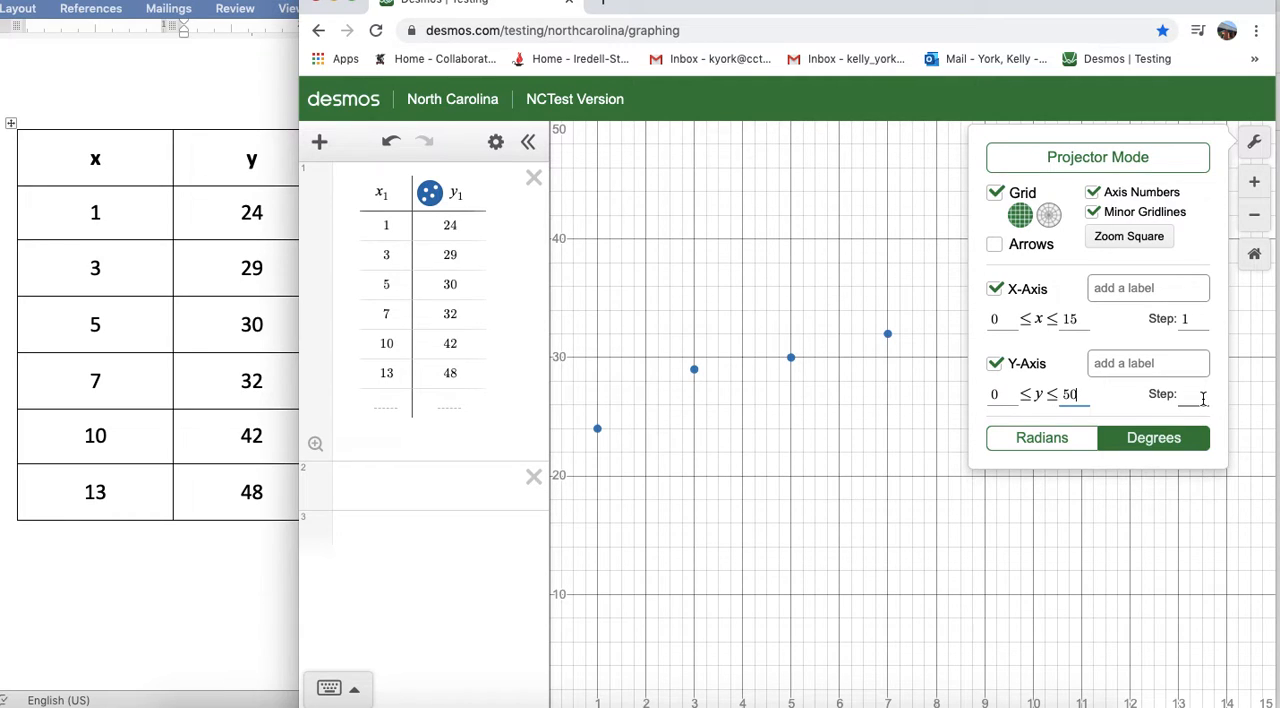
{"action": "type", "text": "5"}
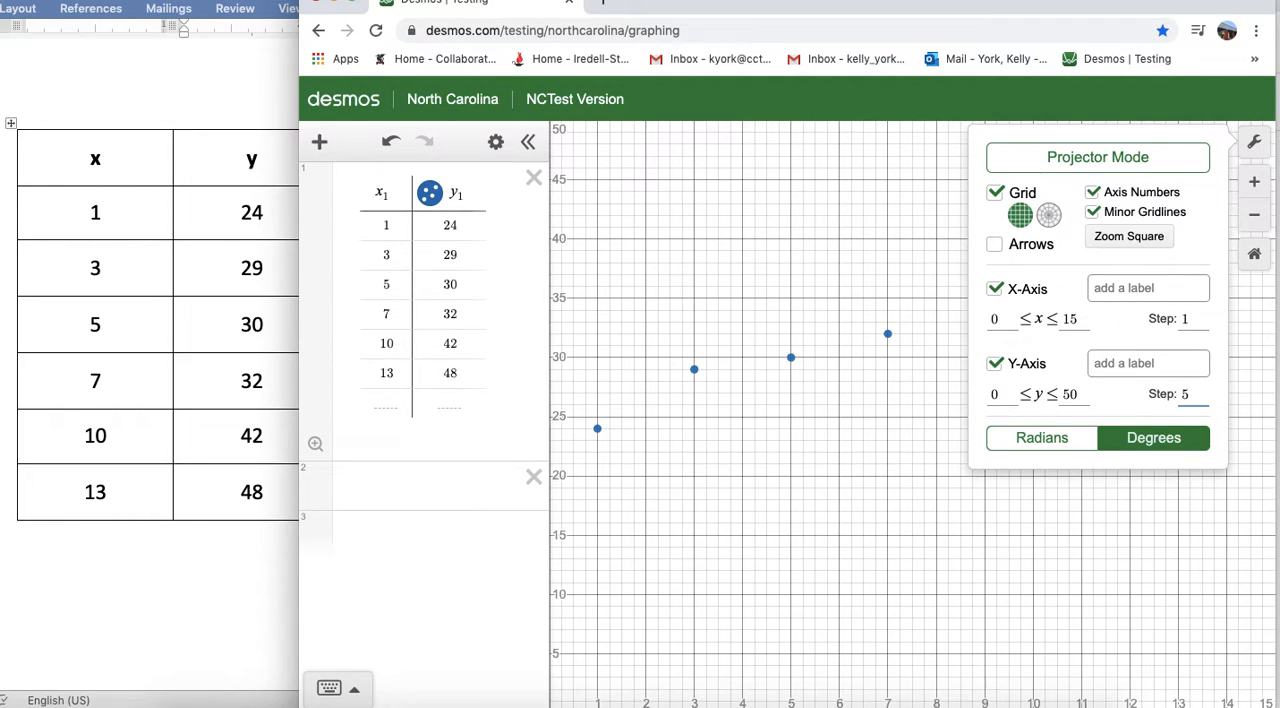
{"action": "left_click", "coordinate": [1252, 143]}
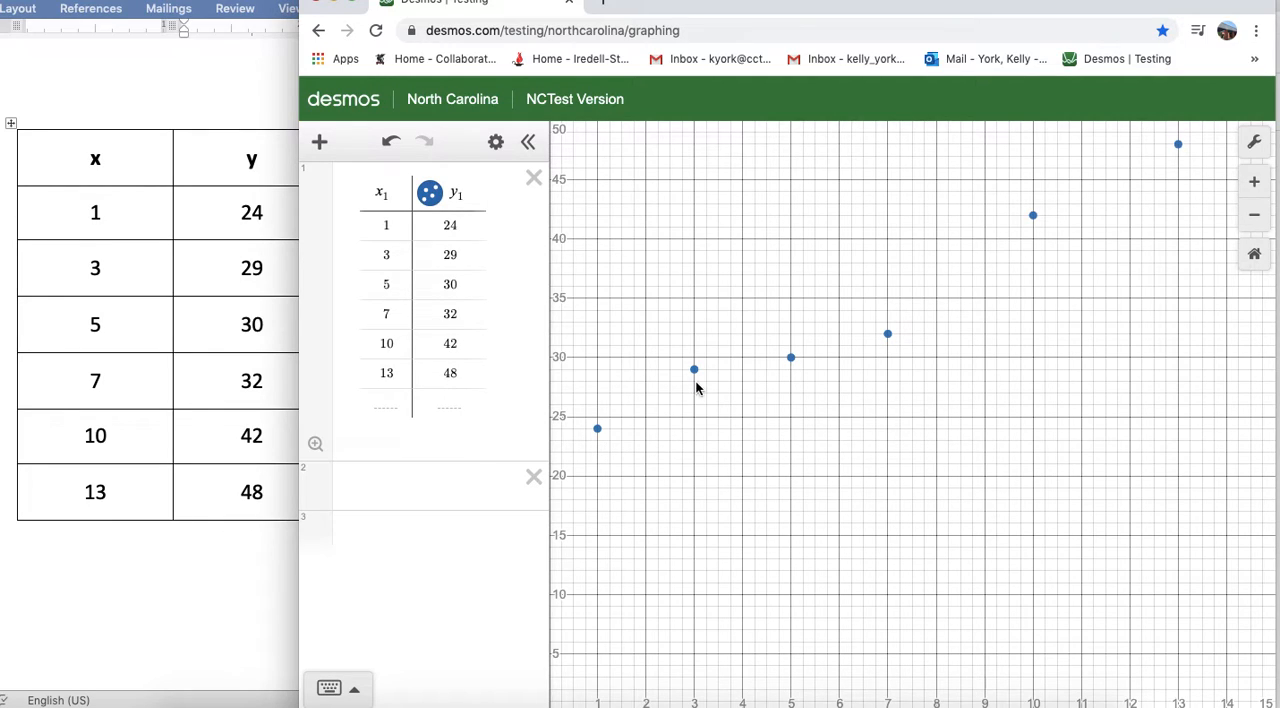
- Preview the plotted points as open circles and as crosses, and return them to solid dots
{"action": "left_click", "coordinate": [430, 196]}
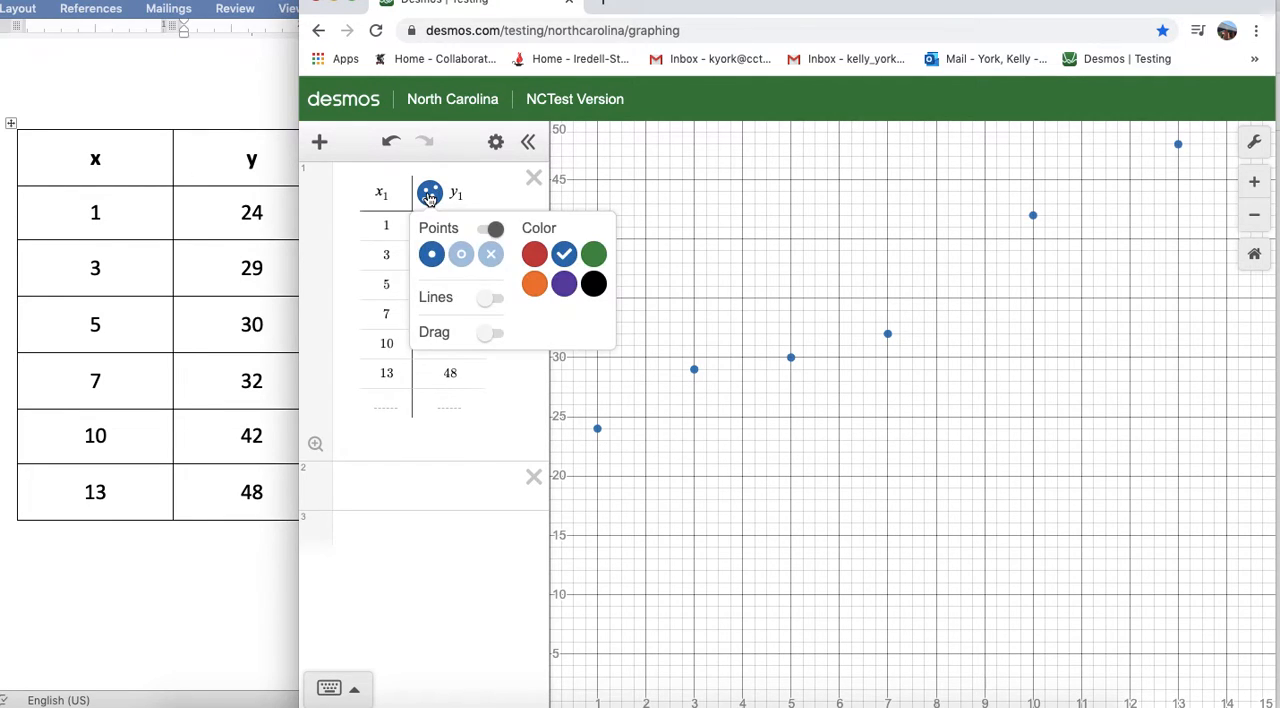
{"action": "left_click", "coordinate": [465, 260]}
{"action": "left_click", "coordinate": [491, 257]}
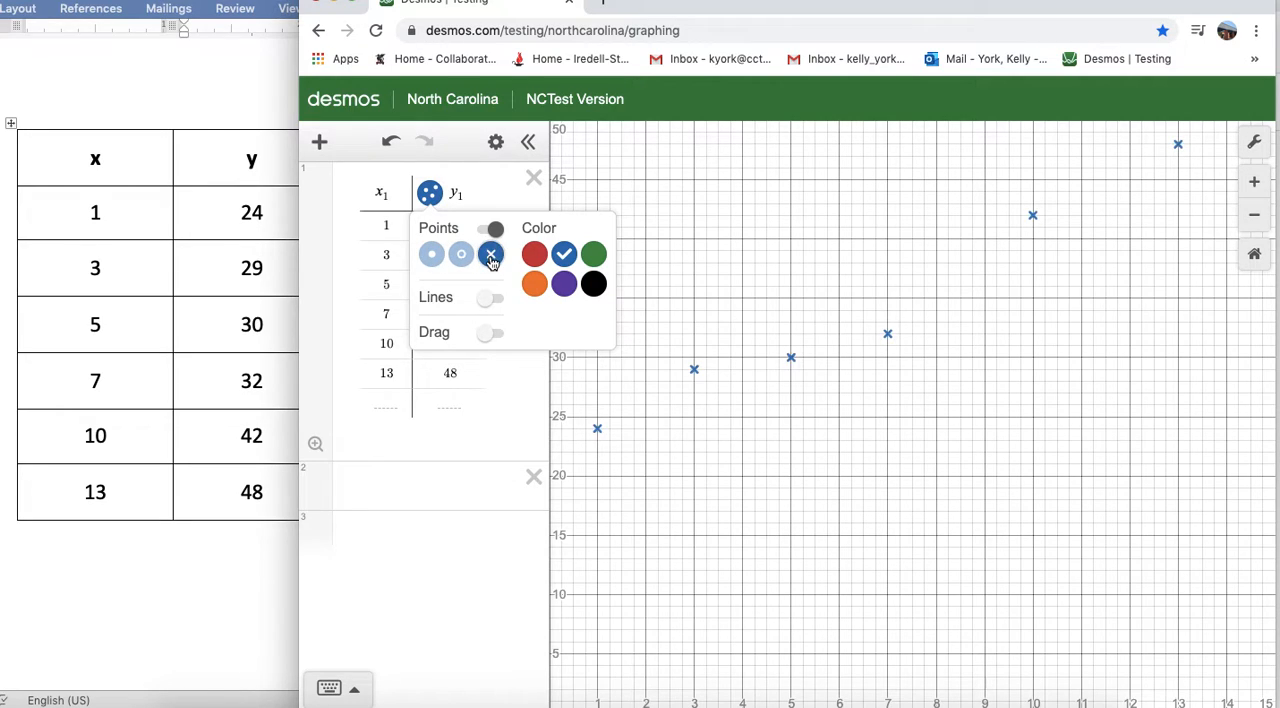
{"action": "left_click", "coordinate": [430, 256]}
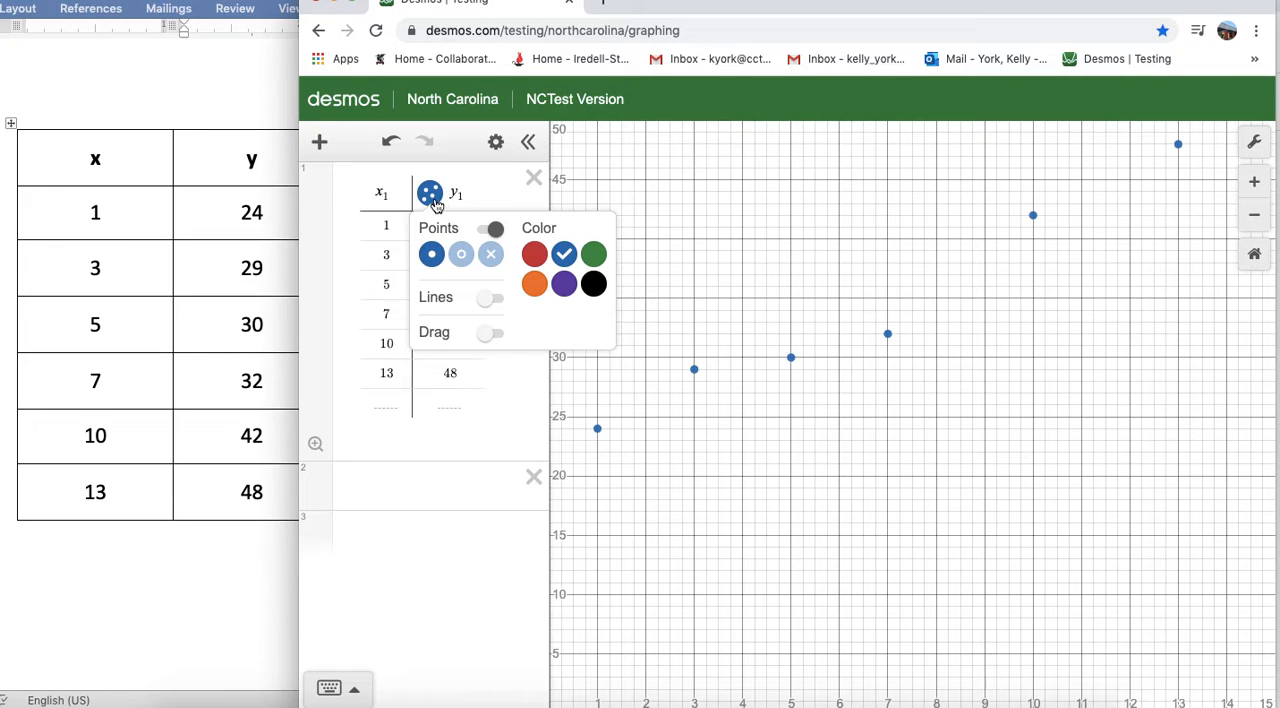
{"action": "left_click", "coordinate": [767, 485]}
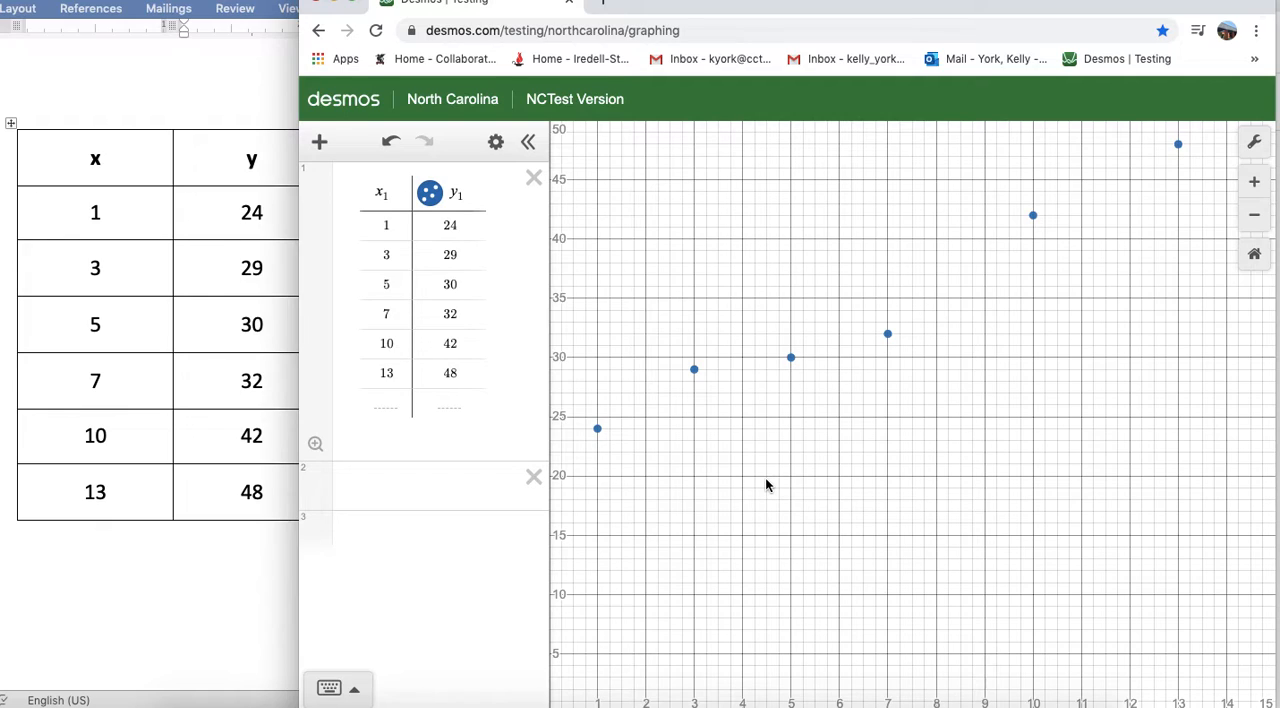
- Enter the linear equation y = mx + b in the empty expression below the table
{"action": "left_click", "coordinate": [400, 493]}
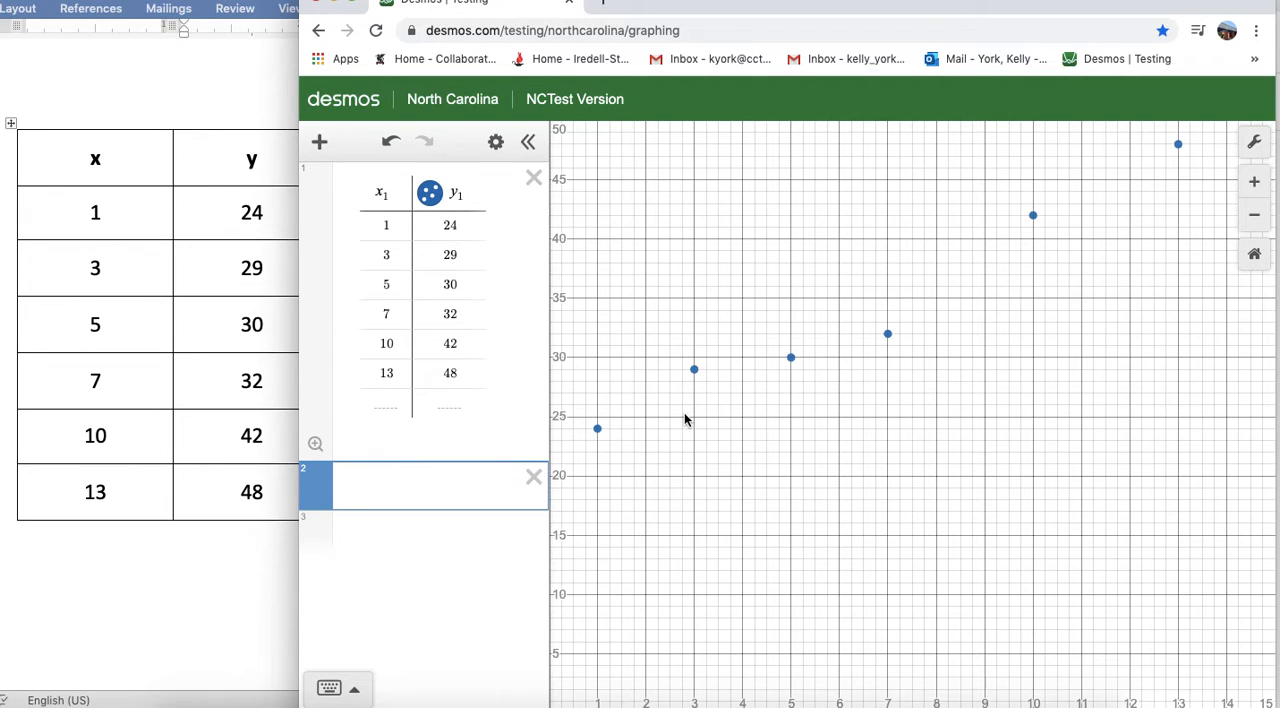
{"action": "type", "text": "y = mx "}
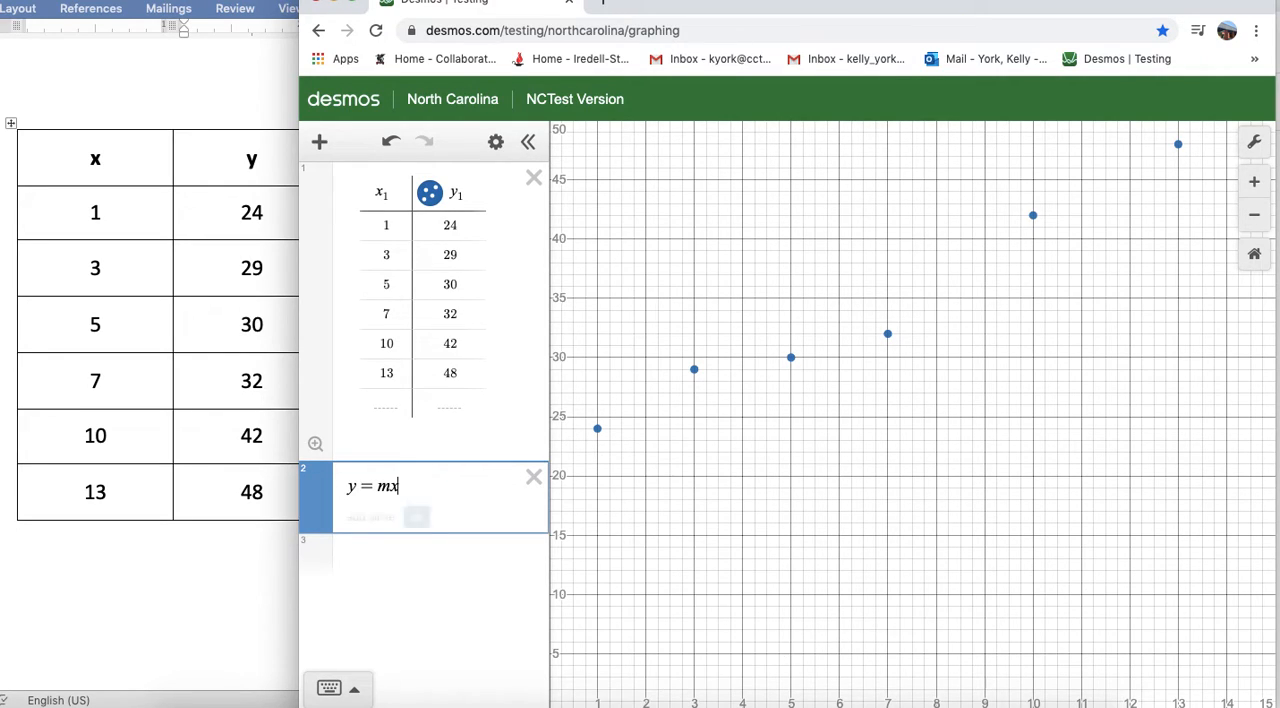
{"action": "type", "text": "+ b"}
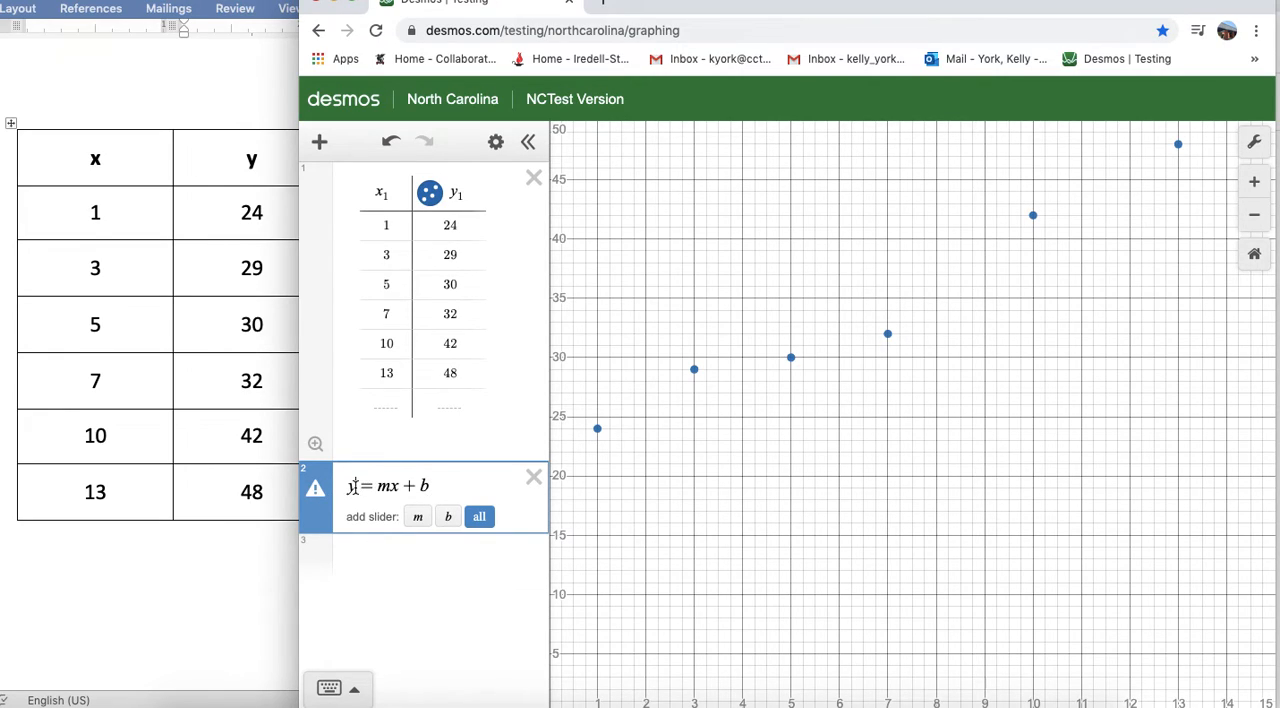
- Turn the equation into a linear regression of the table data, y₁ ~ mx₁ + b
{"action": "type", "text": "1"}
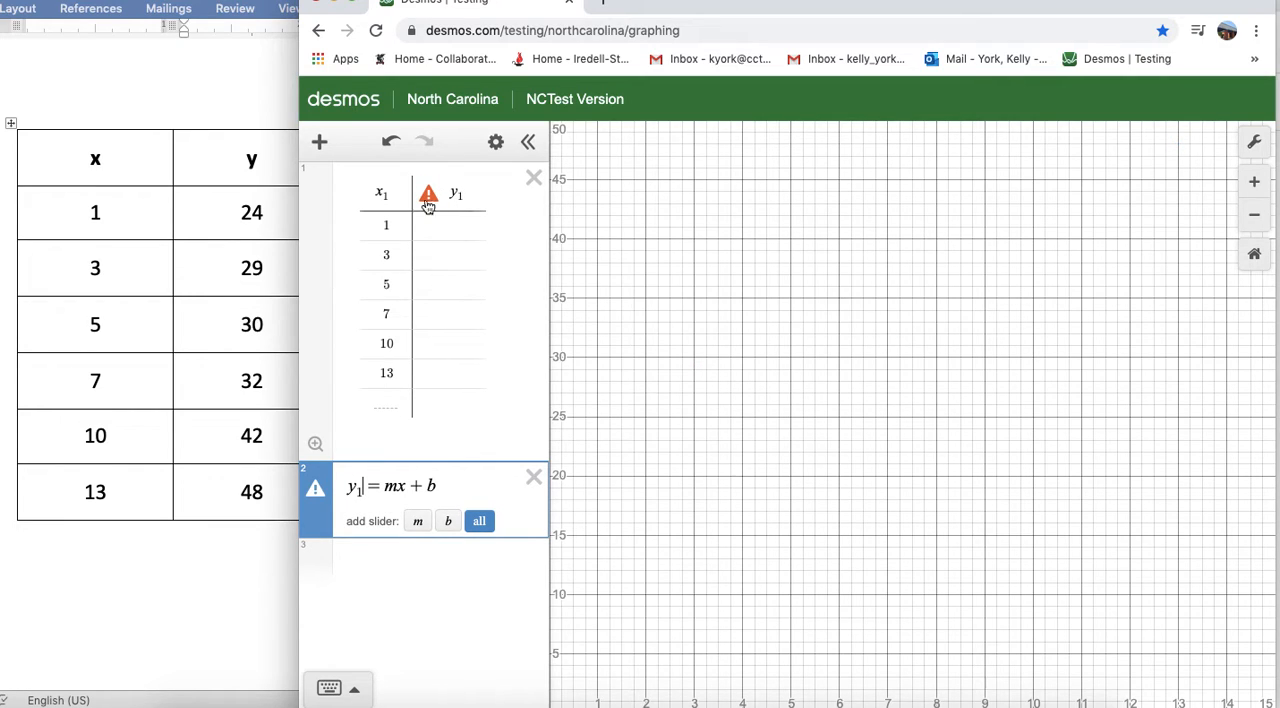
{"action": "left_click", "coordinate": [404, 492]}
{"action": "type", "text": "_1"}
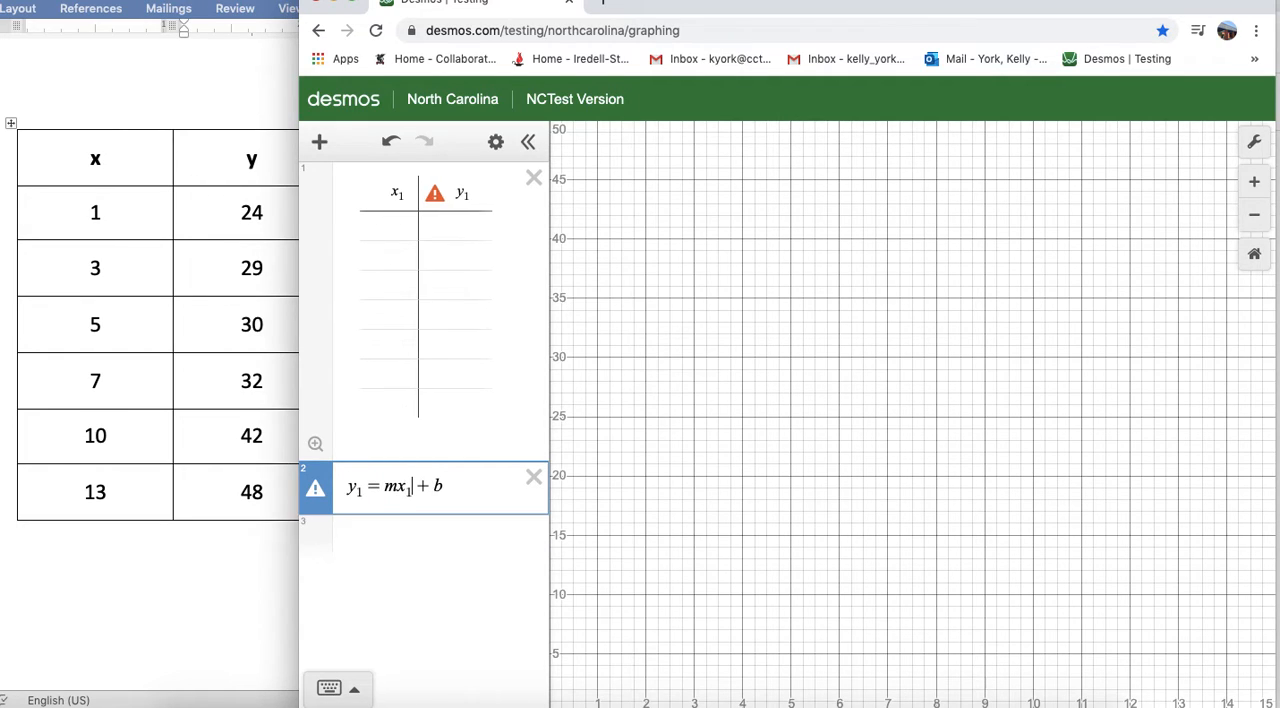
{"action": "left_click", "coordinate": [378, 487]}
{"action": "key", "text": "BackSpace"}
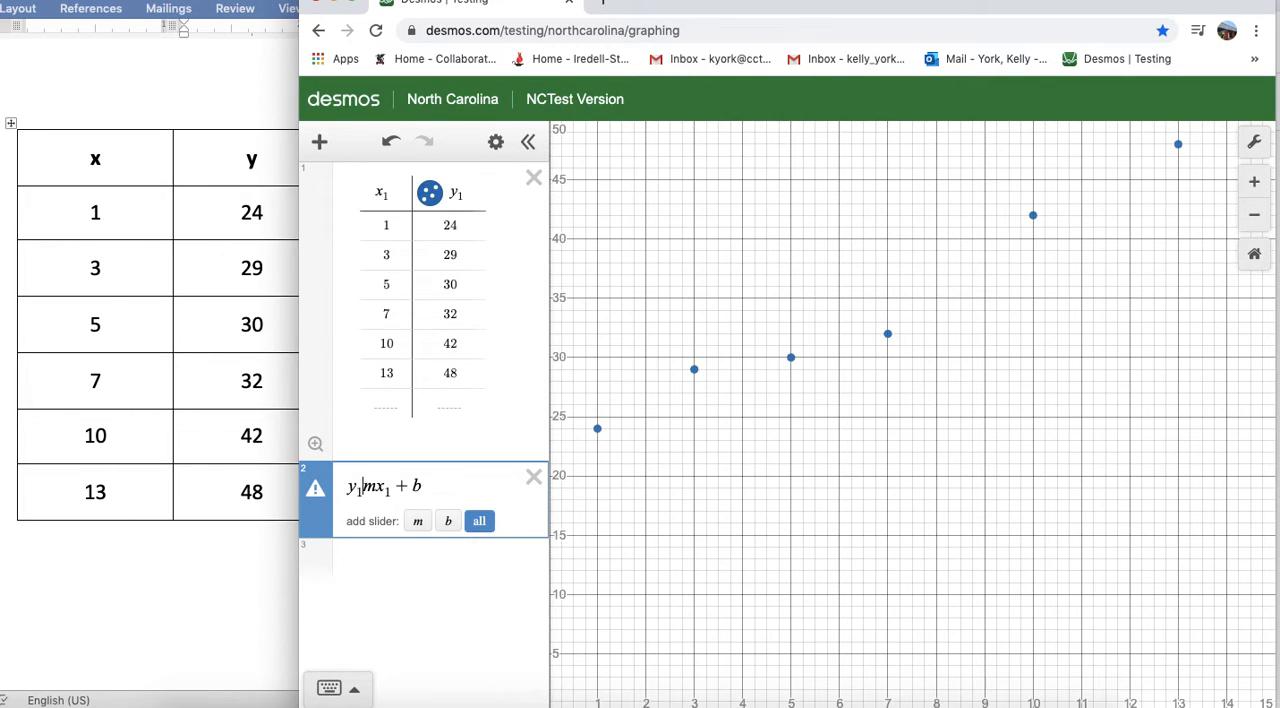
{"action": "type", "text": "~"}
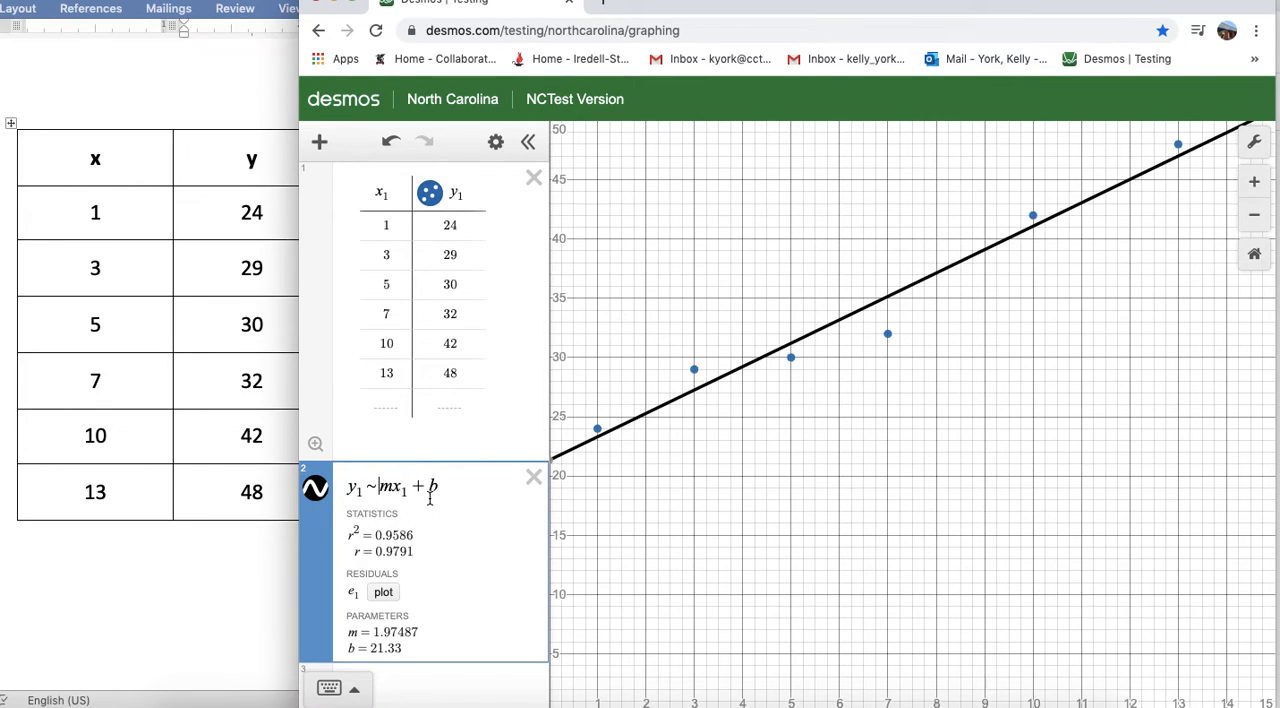
- Enter the quadratic equation y = ax² + bx + c in the empty expression below the linear regression
{"action": "scroll", "coordinate": [430, 498], "scroll_direction": "down", "scroll_amount": 1}
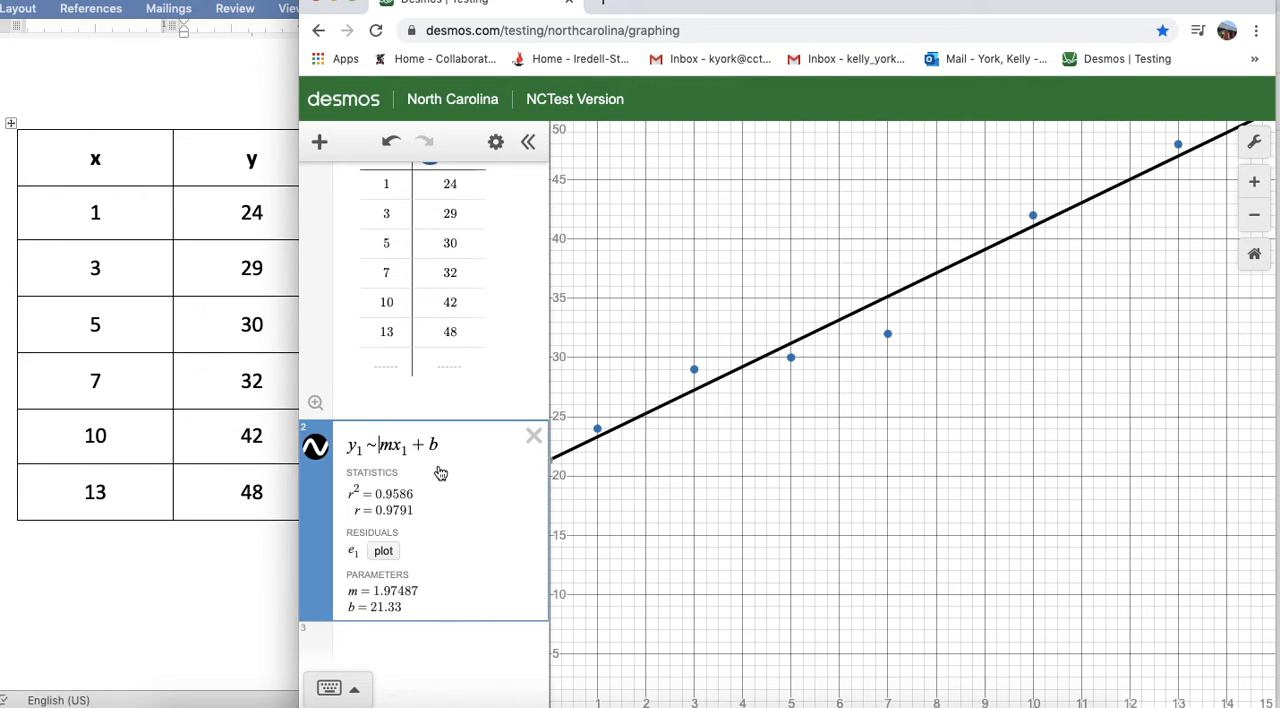
{"action": "left_click", "coordinate": [391, 636]}
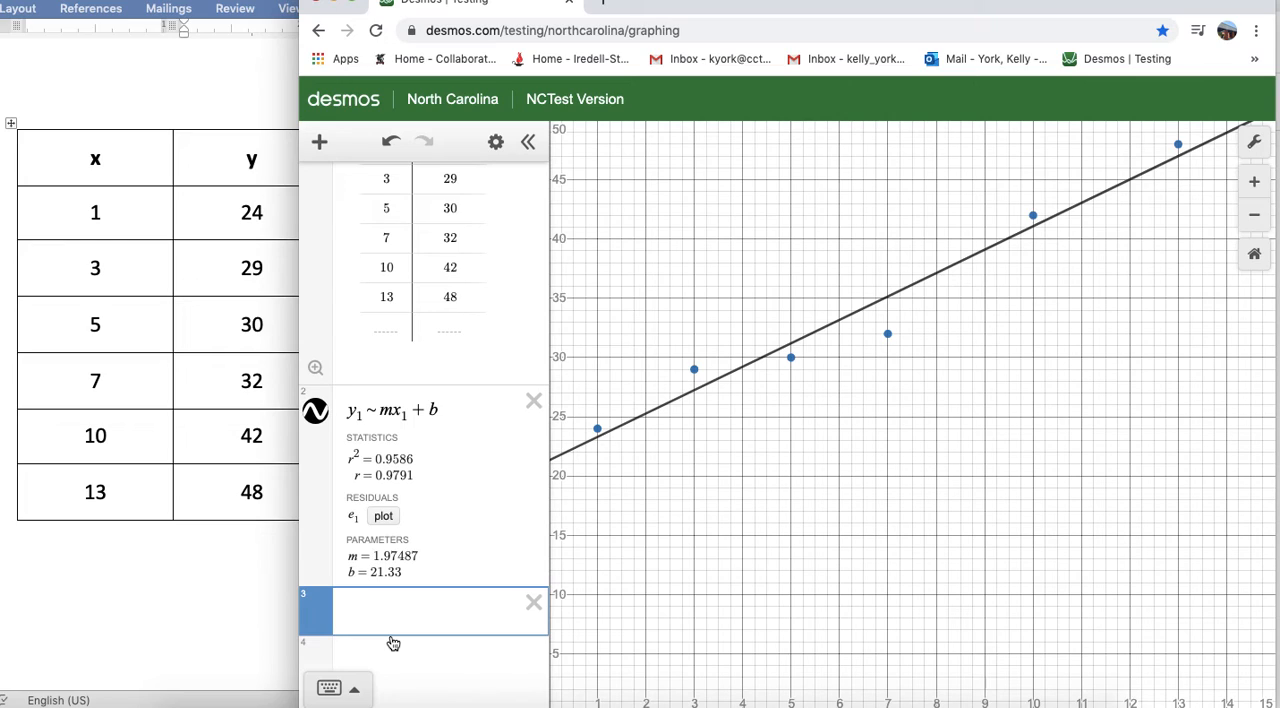
{"action": "type", "text": "y = ax^2 + bx + c"}
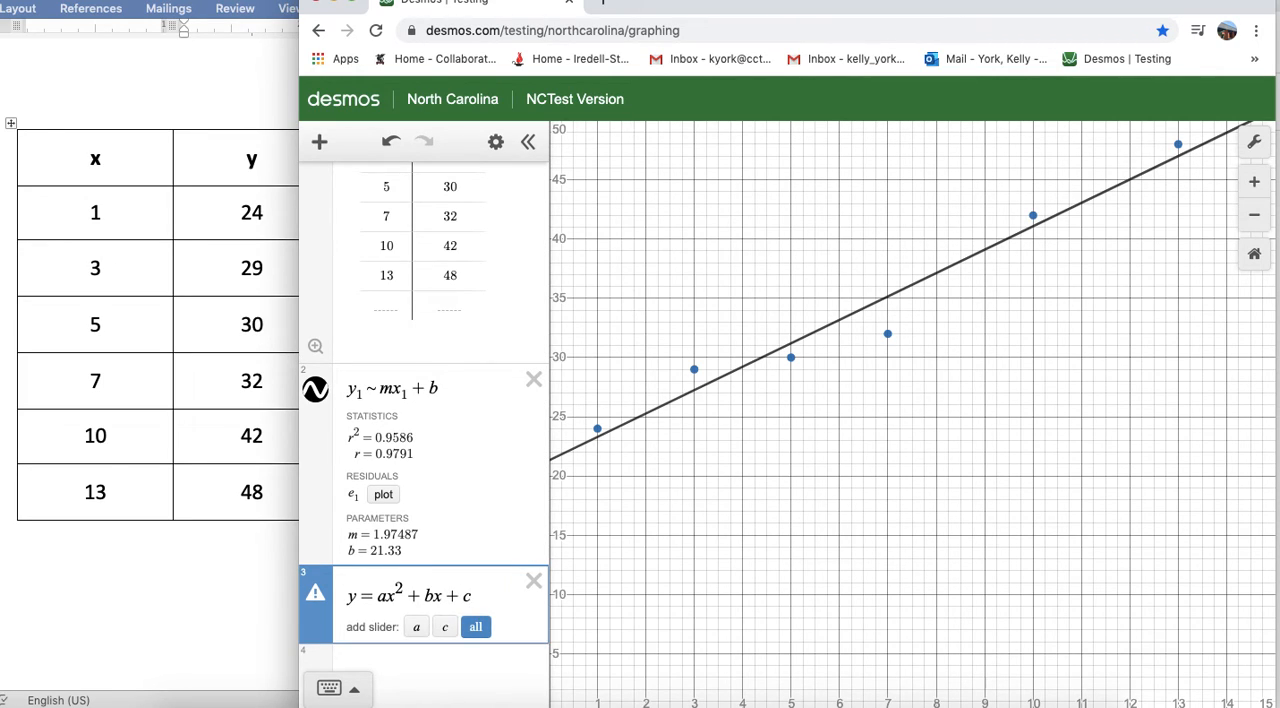
- Add the subscript 1 to y and to both x variables in the quadratic equation, giving y₁ = ax₁² + bx₁ + c
{"action": "left_click", "coordinate": [355, 596]}
{"action": "type", "text": "1"}
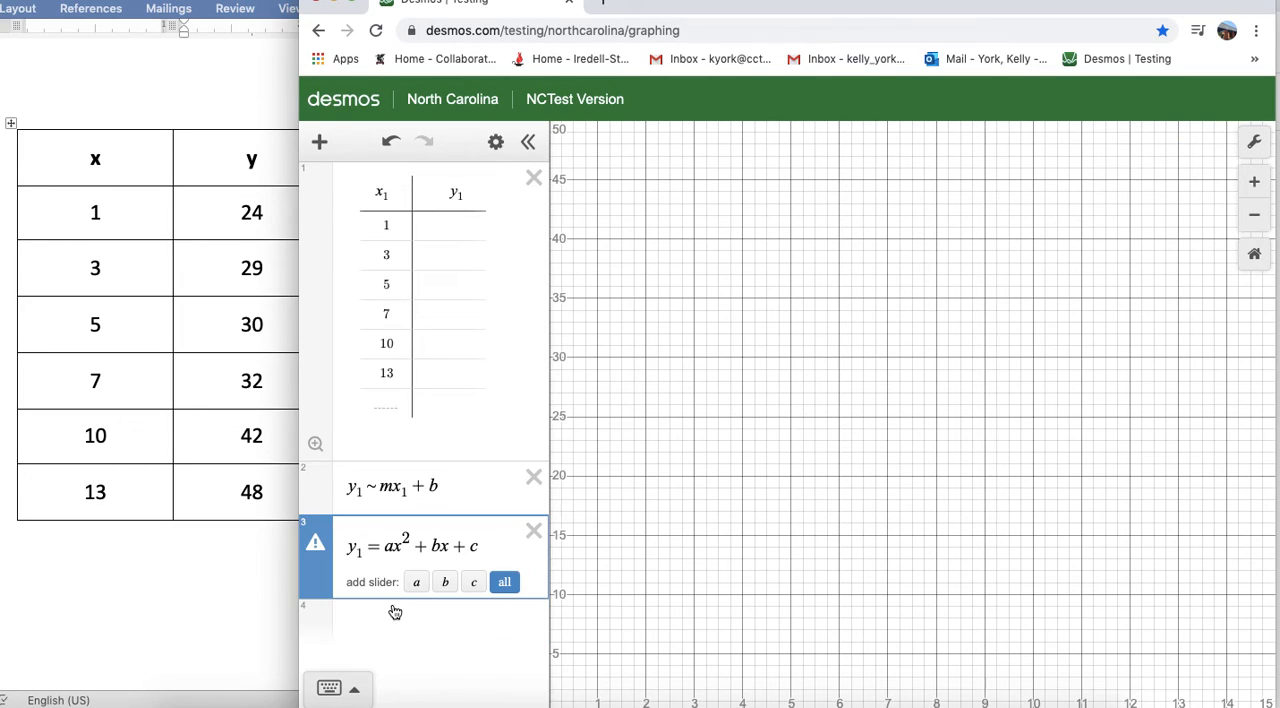
{"action": "left_click", "coordinate": [401, 552]}
{"action": "type", "text": "1"}
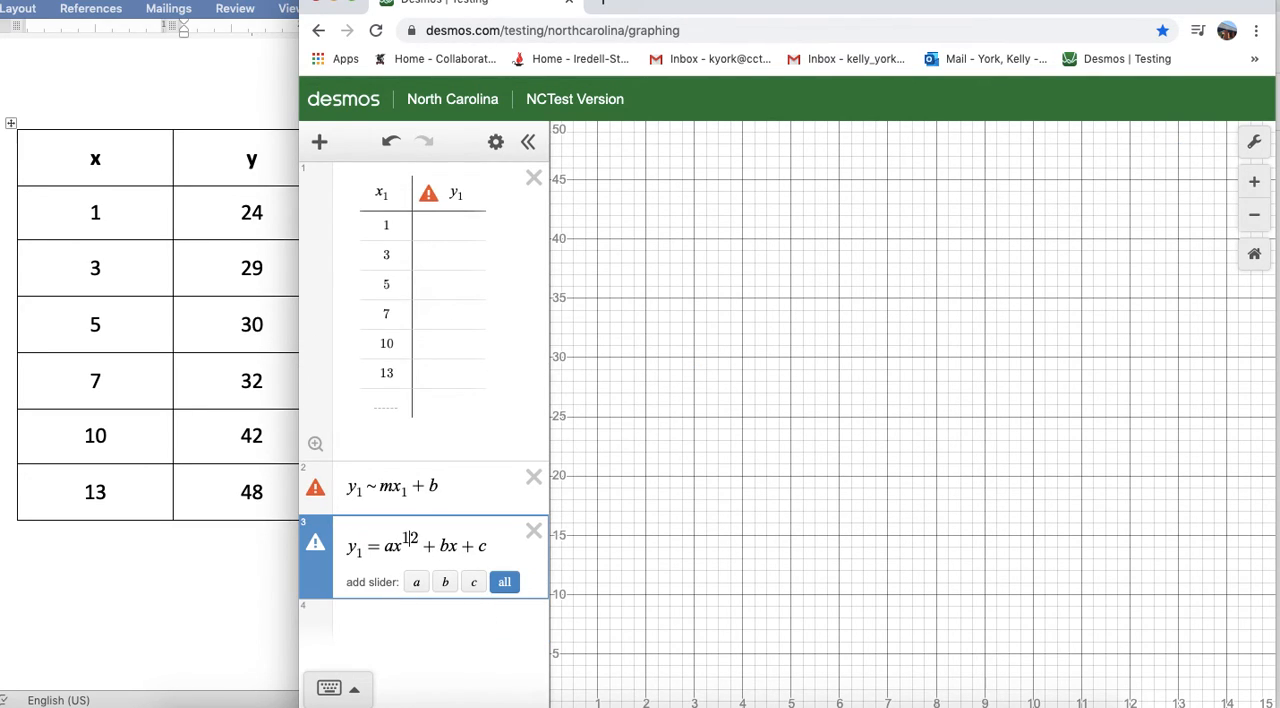
{"action": "key", "text": "BackSpace"}
{"action": "left_click", "coordinate": [404, 552]}
{"action": "type", "text": "1"}
{"action": "left_click", "coordinate": [448, 548]}
{"action": "type", "text": "1"}
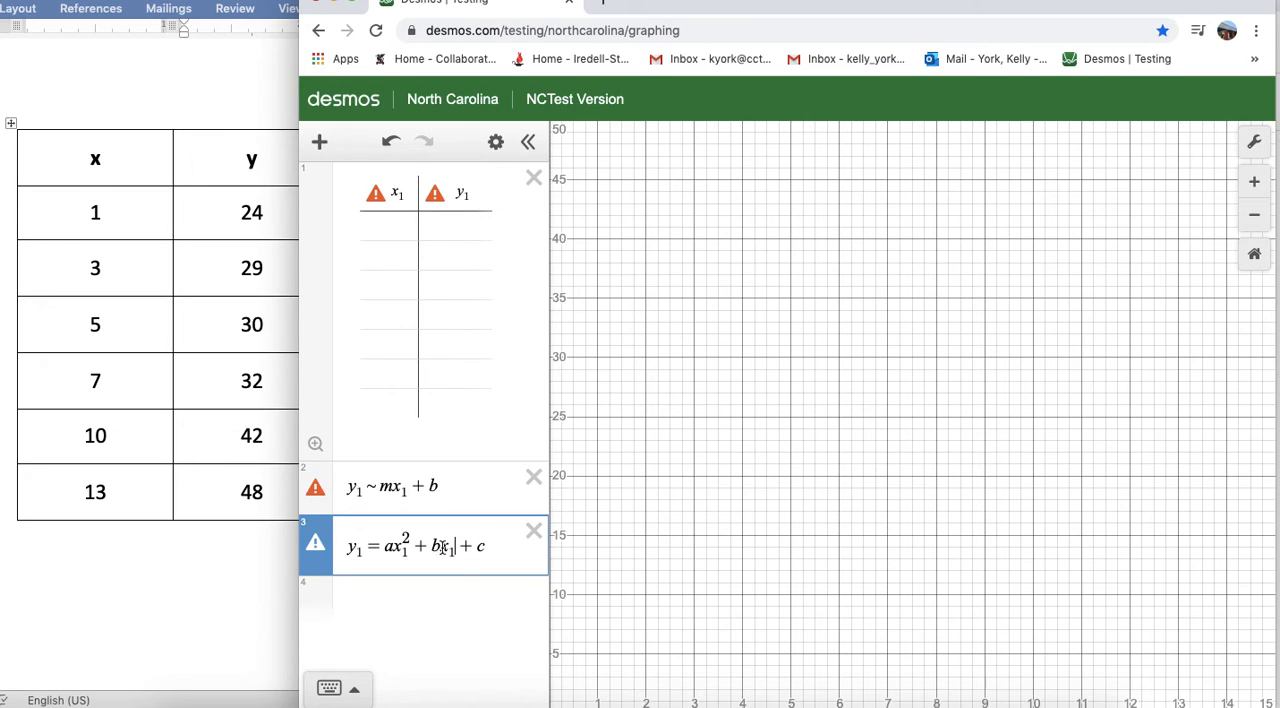
- Replace the quadratic equation's equals sign with a tilde to fit the regression y₁ ~ ax₁² + bx₁ + c
{"action": "left_click", "coordinate": [377, 546]}
{"action": "key", "text": "BackSpace"}
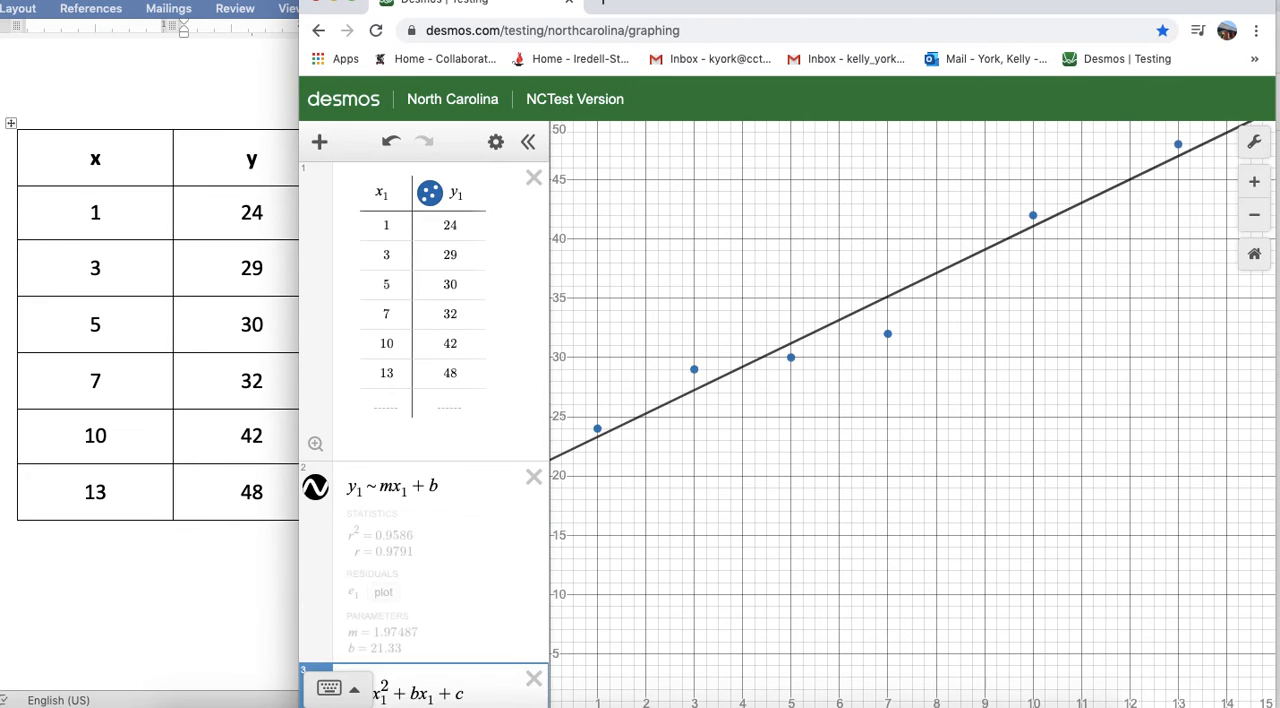
{"action": "type", "text": "~ a"}
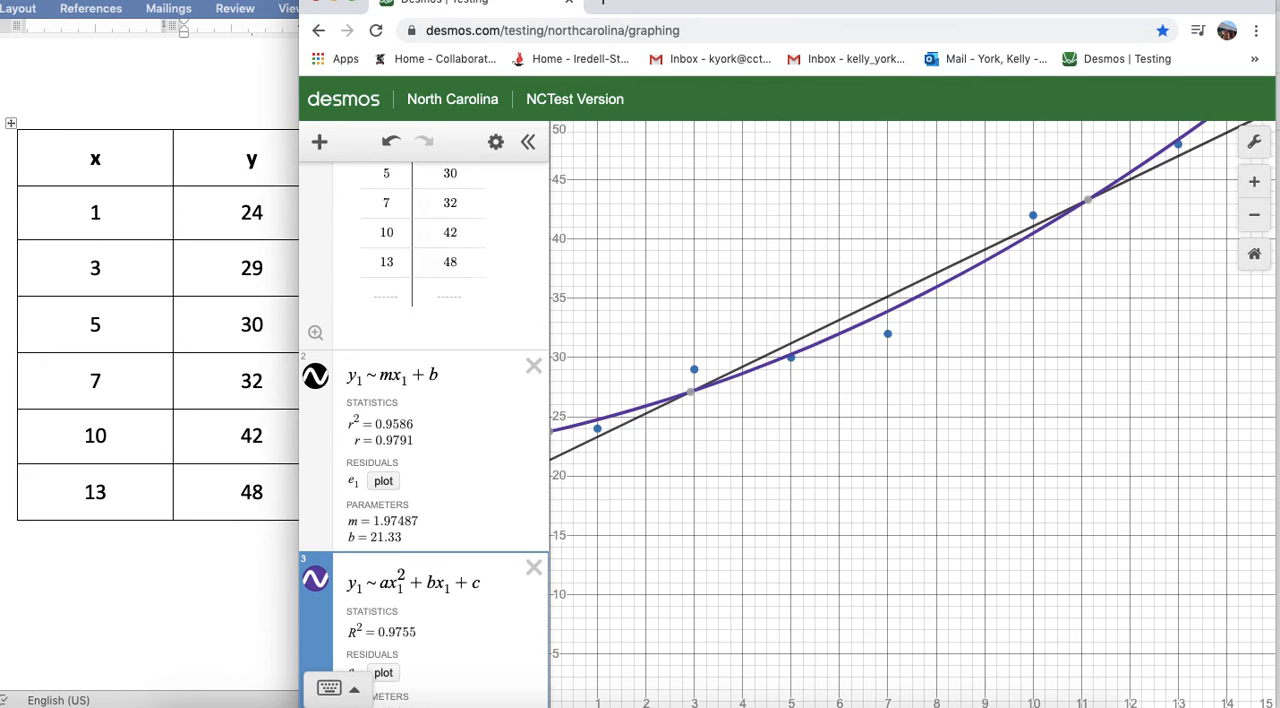
- Review the quadratic regression's statistics and parameters, and delete that expression
{"action": "scroll", "coordinate": [452, 484], "scroll_direction": "down", "scroll_amount": 3}
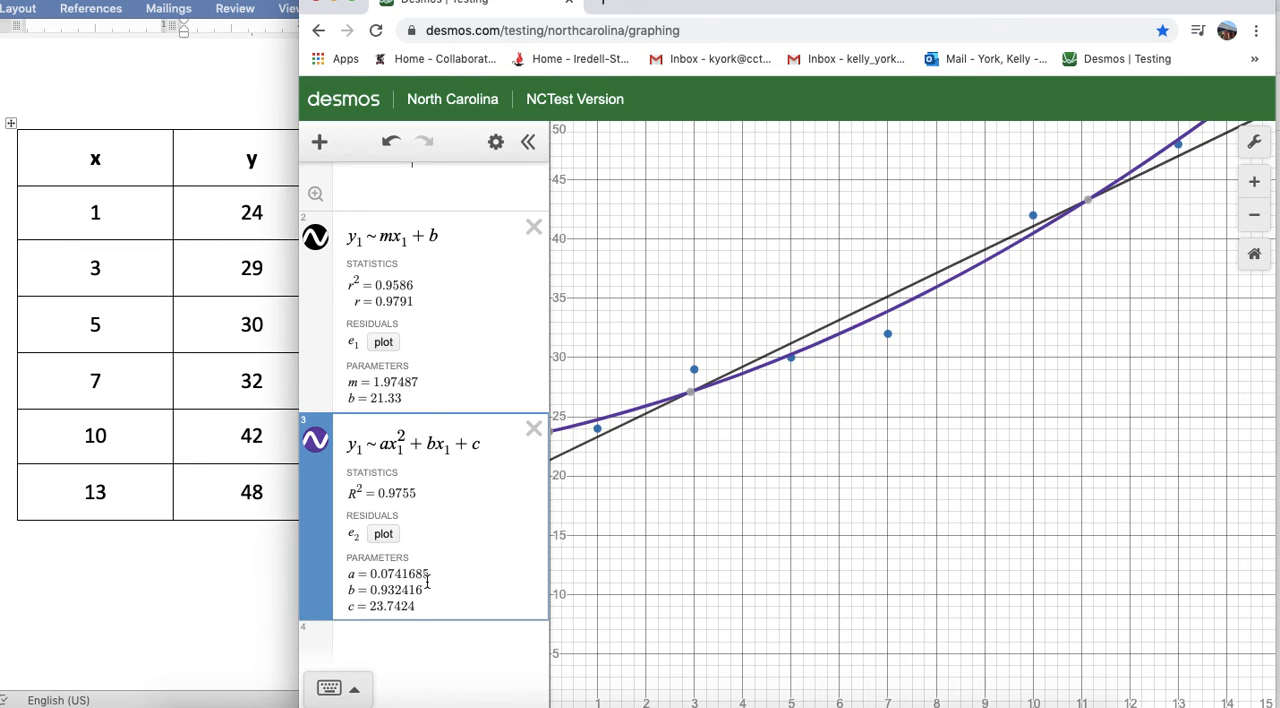
{"action": "left_click", "coordinate": [533, 430]}
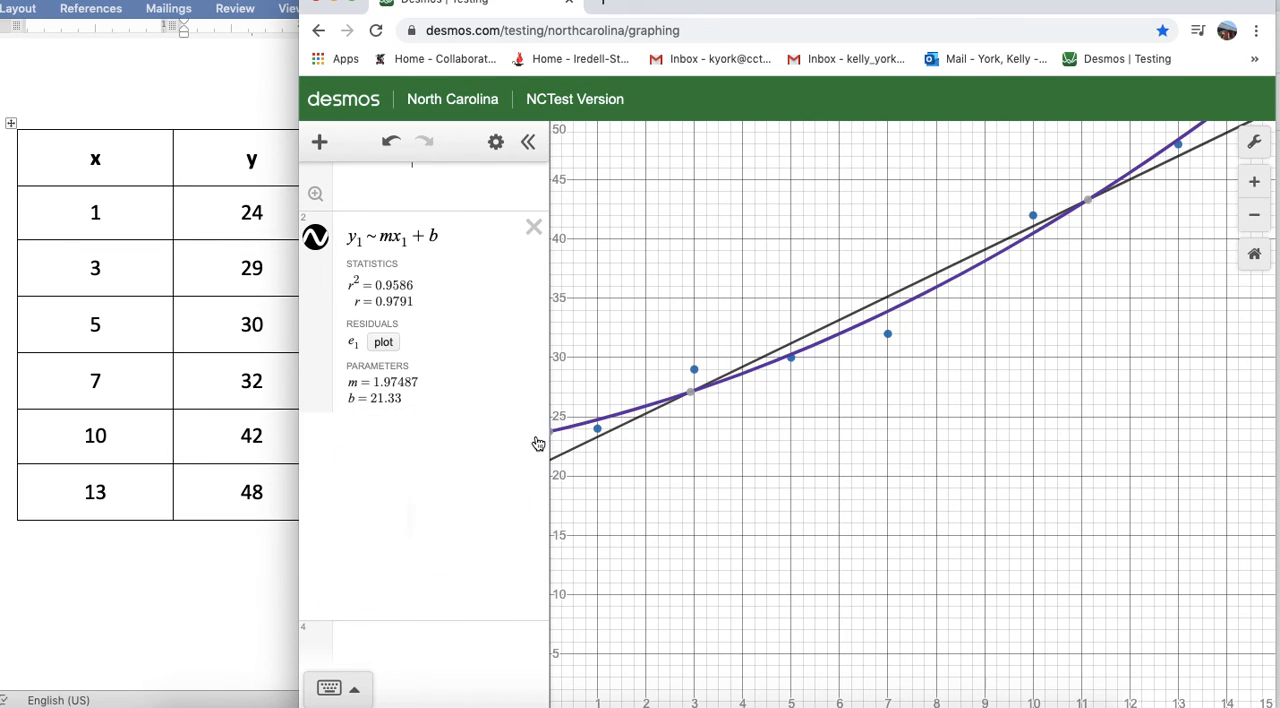